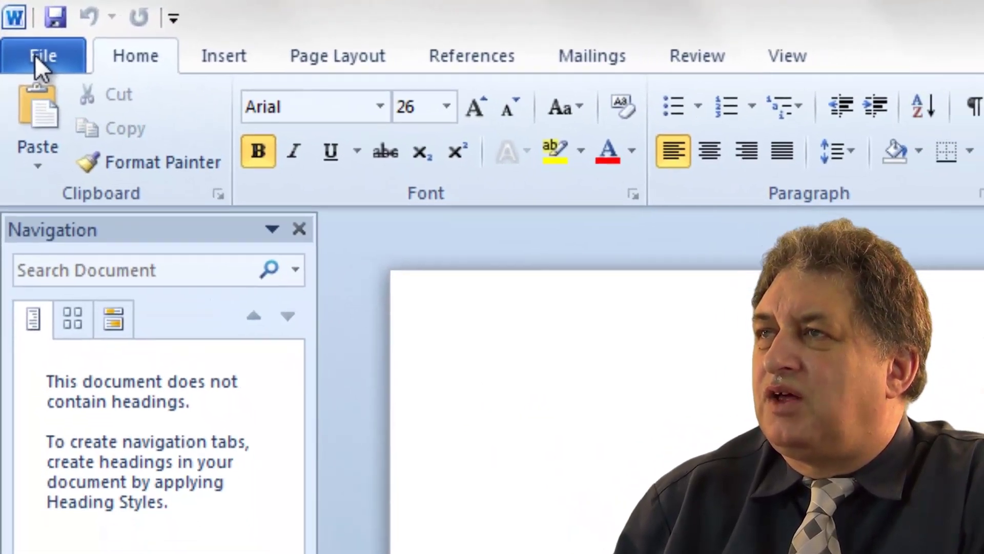
Open the word list of the default custom dictionary CUSTOM.DIC from Word's proofing options.
click(35, 54)
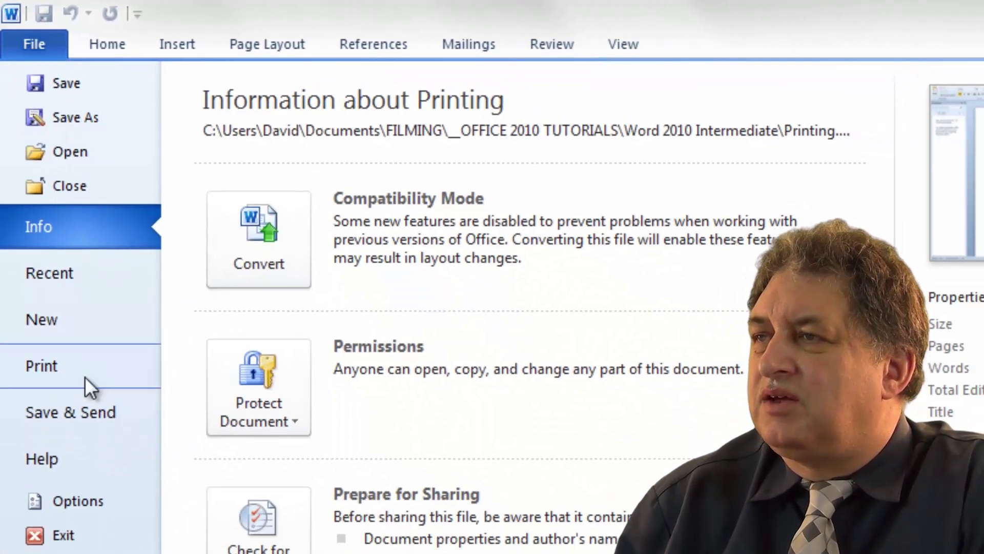
click(91, 499)
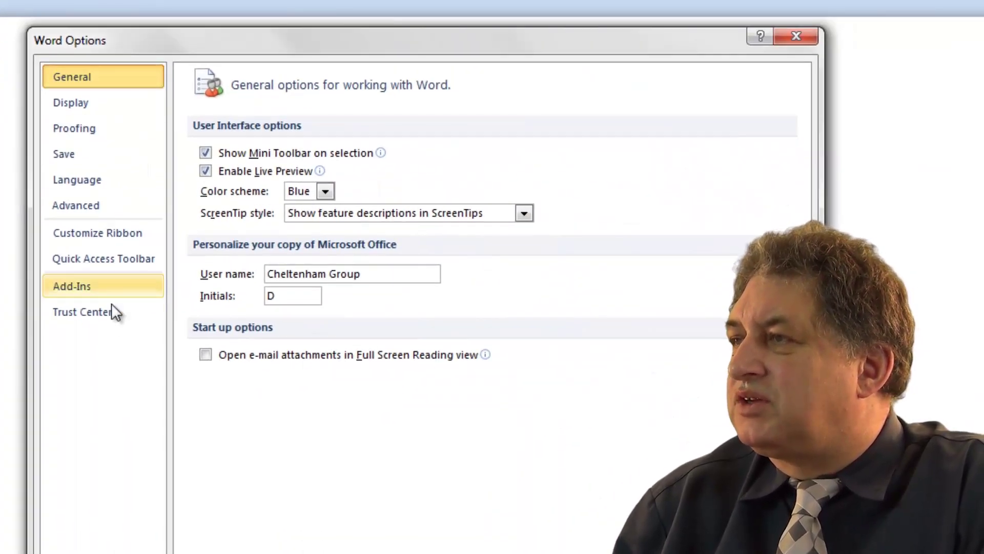
click(90, 134)
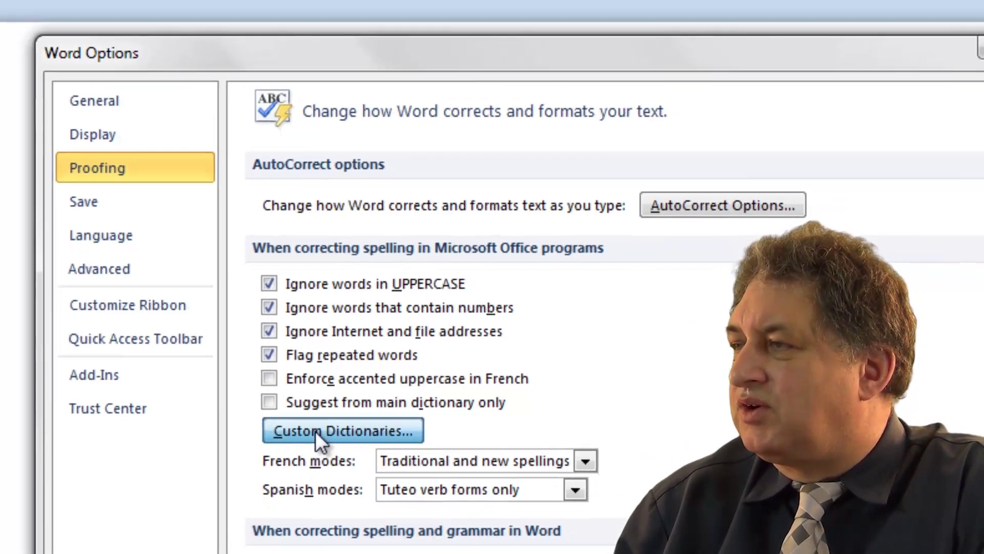
click(337, 461)
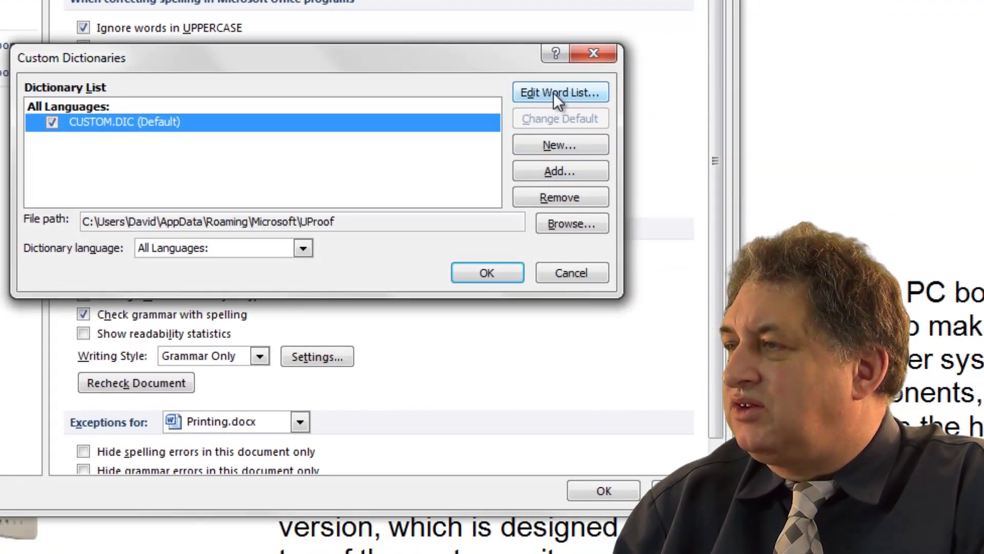
click(554, 95)
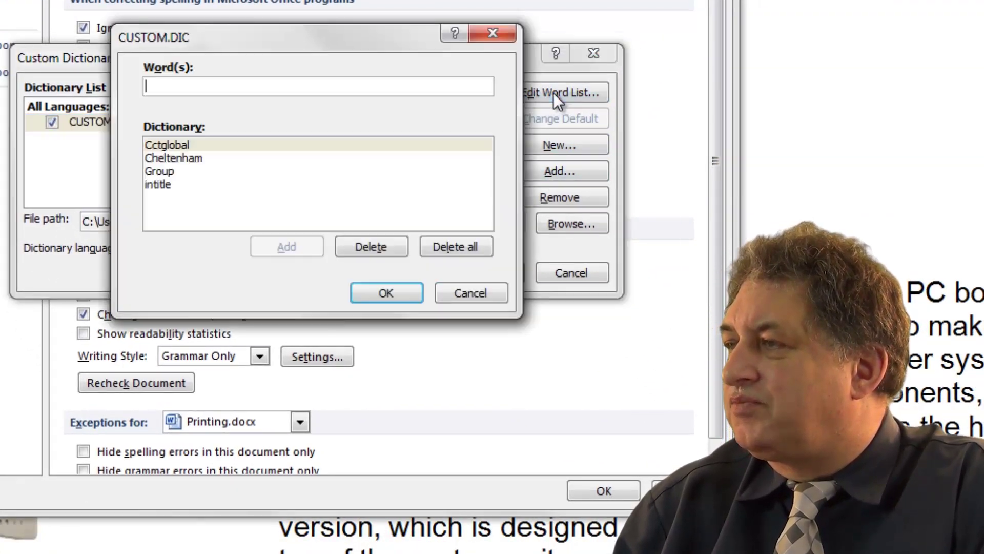
Delete the word Cctglobal from the custom dictionary's word list and accept the changes to the dictionary and Word options.
click(204, 157)
click(193, 172)
click(189, 182)
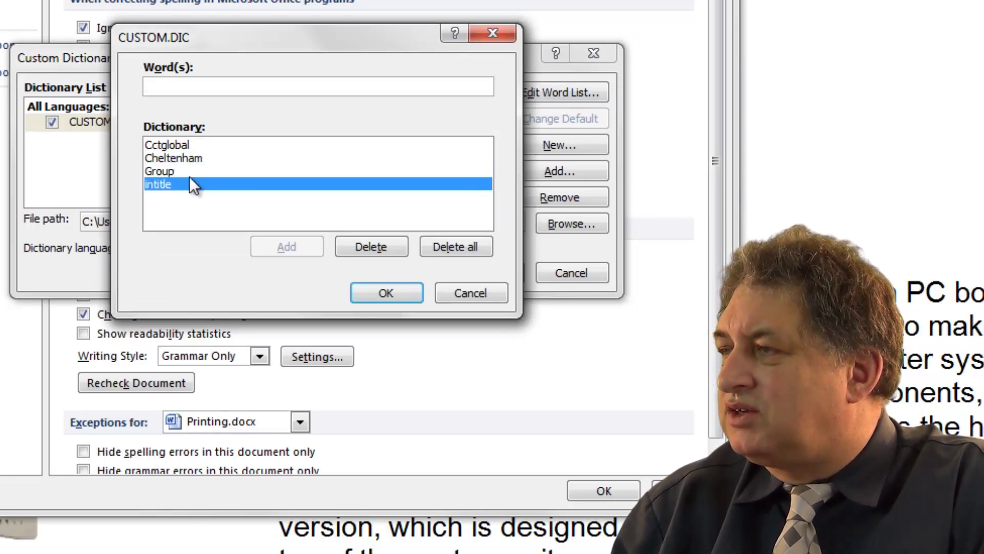
click(191, 171)
click(192, 158)
click(189, 145)
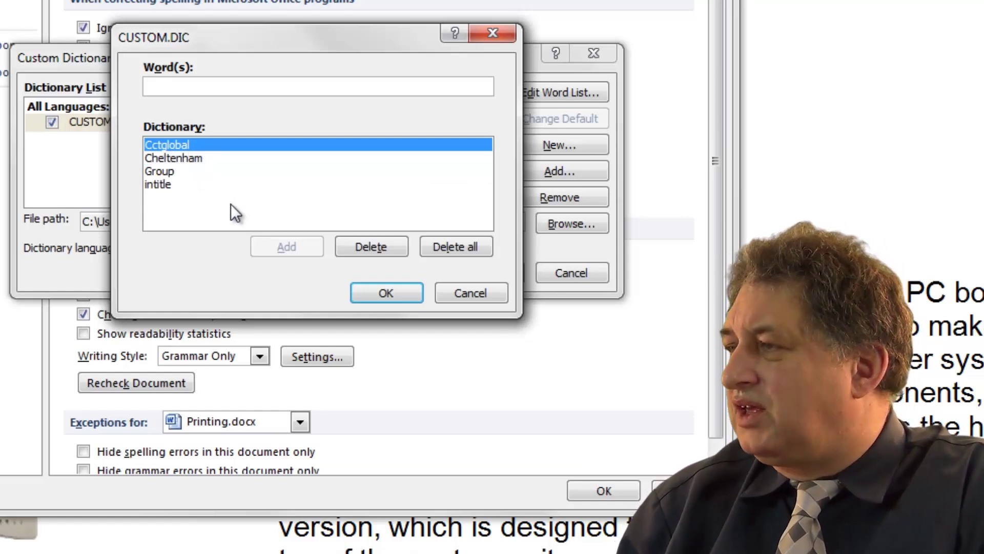
click(378, 245)
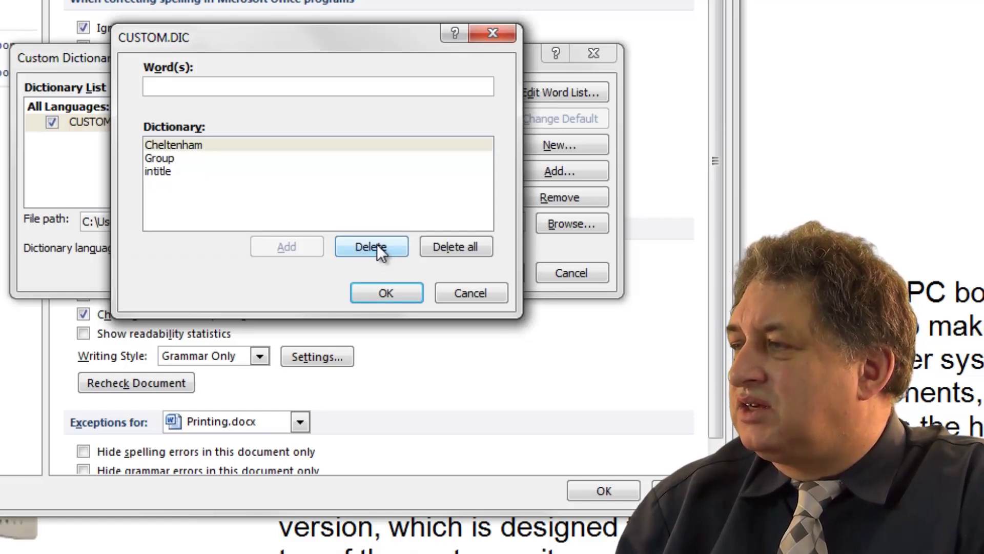
click(384, 293)
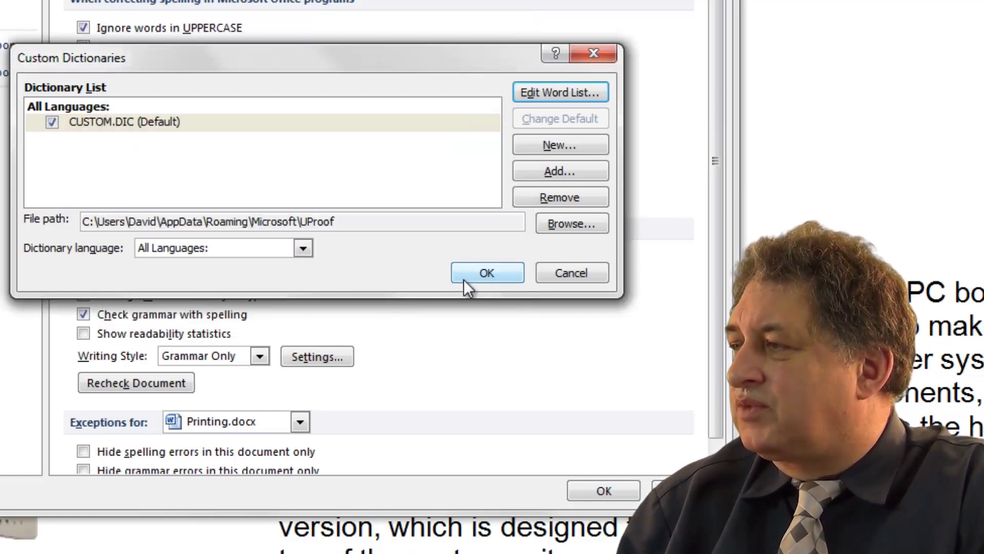
click(488, 273)
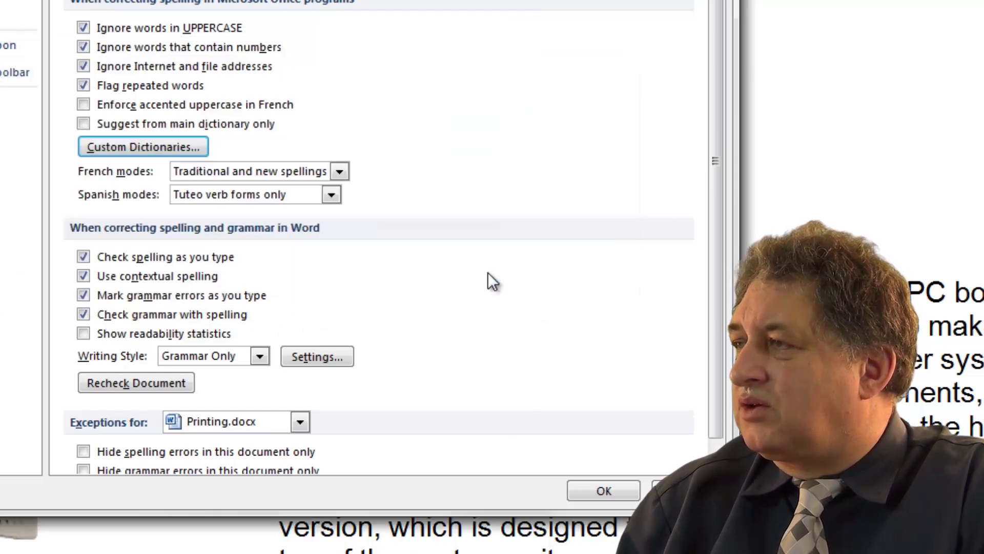
click(601, 485)
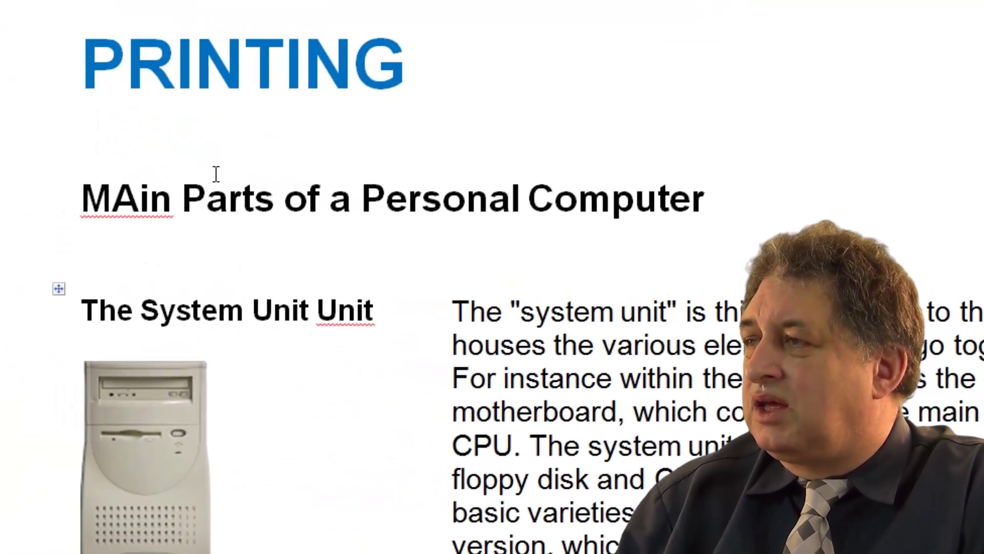
Enter the word "cctglobal" on a new line below the PRINTING title to test the spelling check.
click(187, 140)
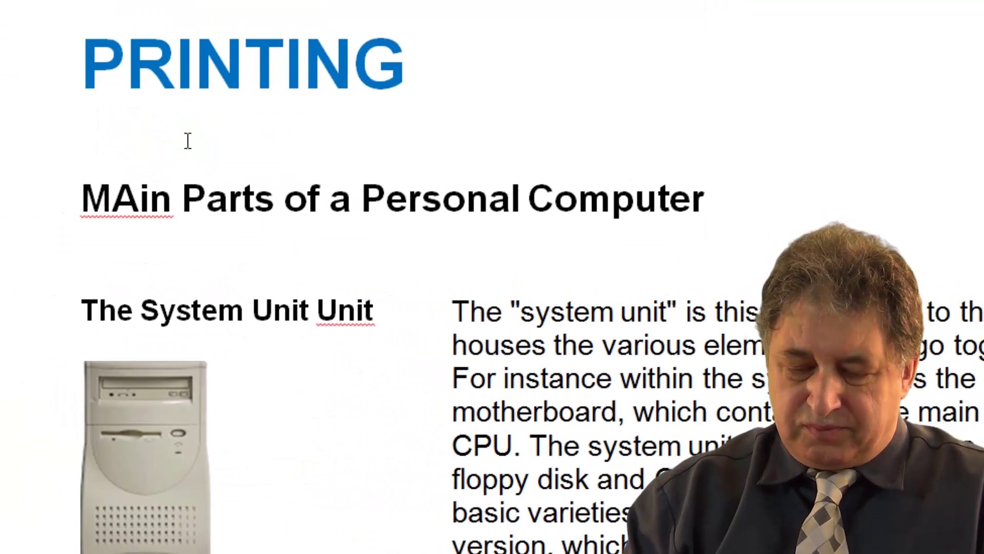
key(Return)
text(cctglobal)
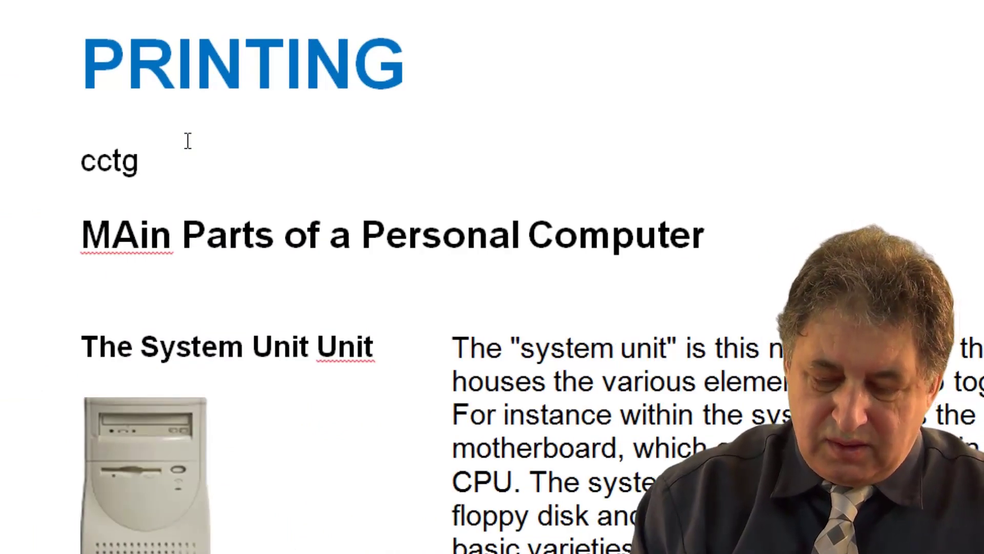
key(Return)
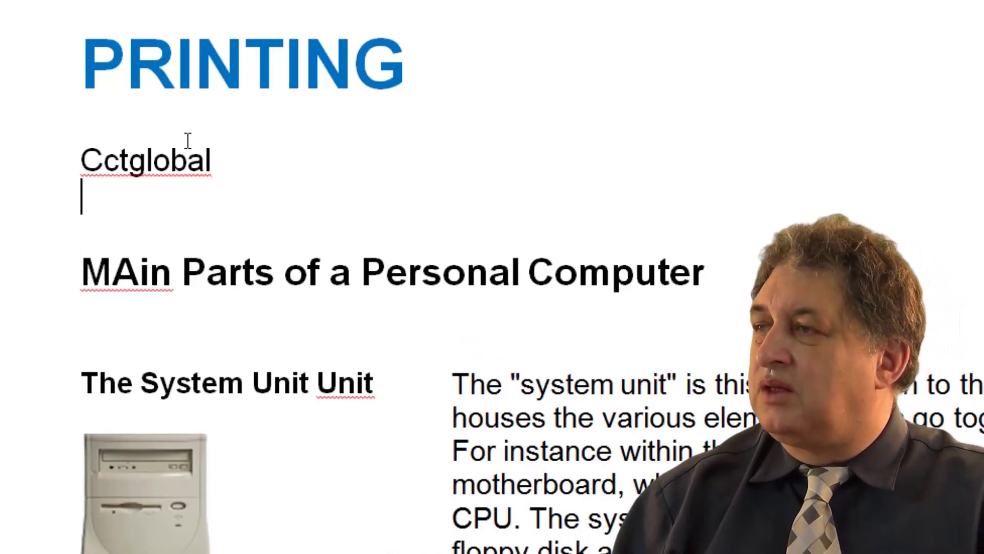
click(36, 167)
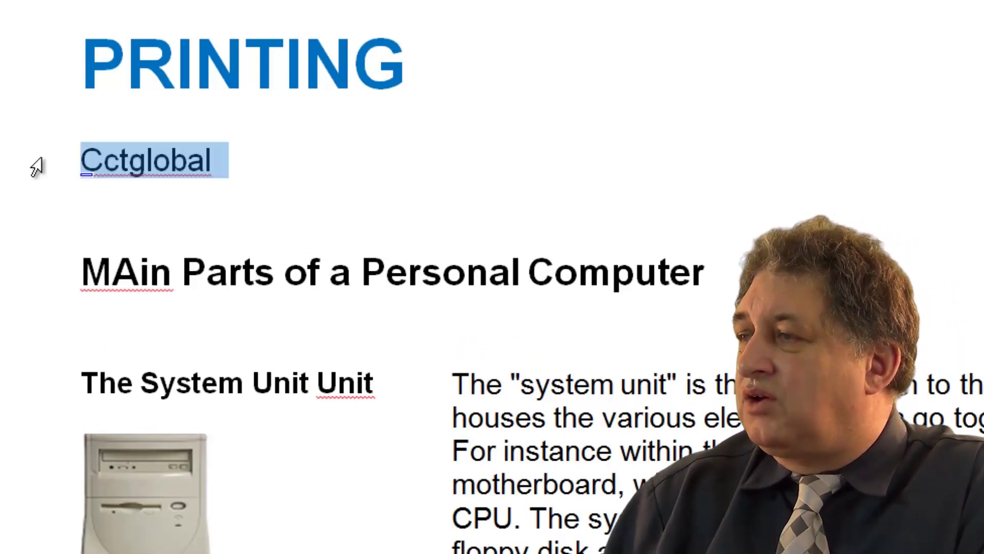
click(177, 197)
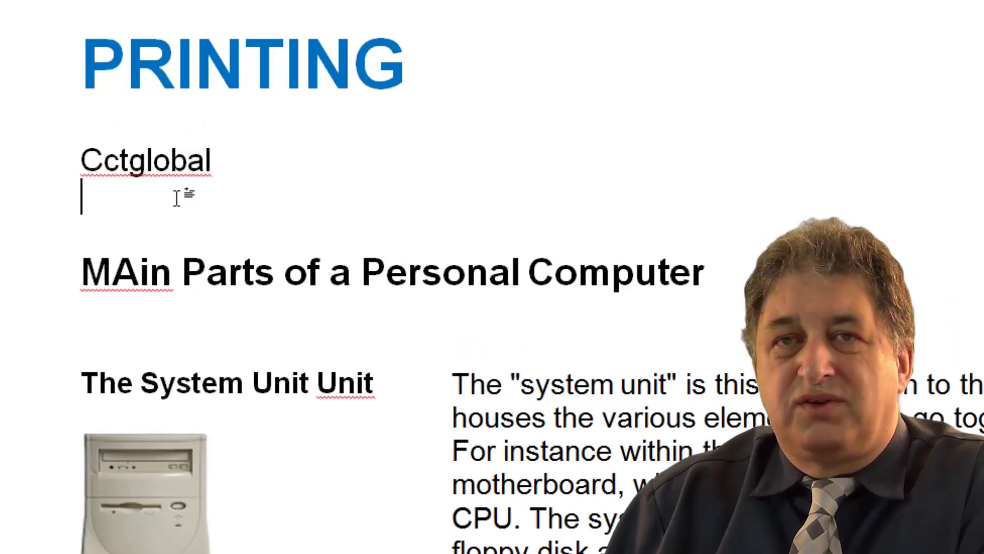
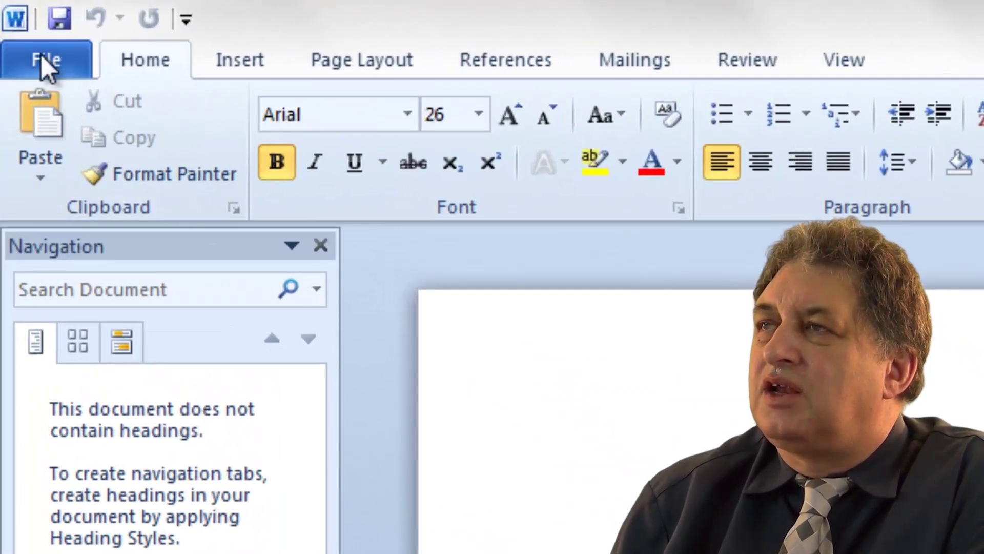
Open the document's print settings and set the number of copies to 1.
click(41, 57)
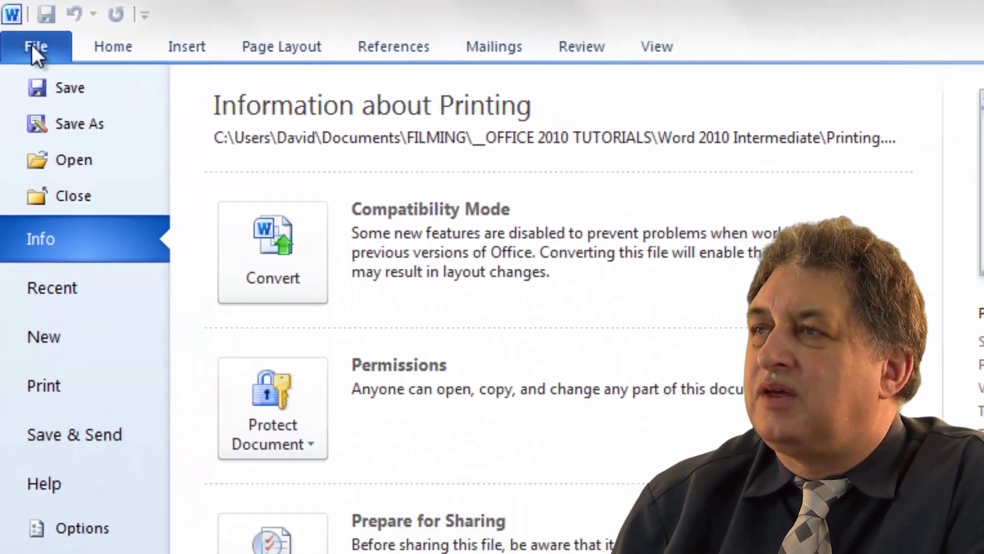
click(60, 387)
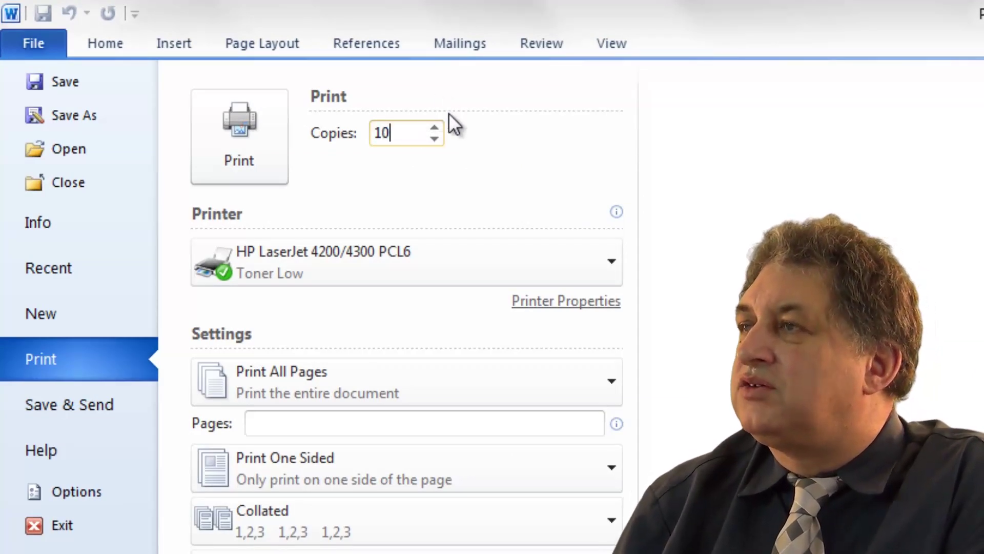
click(438, 127)
click(441, 137)
click(441, 137)
click(441, 137)
click(441, 138)
click(441, 137)
click(441, 138)
click(441, 138)
click(441, 138)
click(440, 138)
click(441, 139)
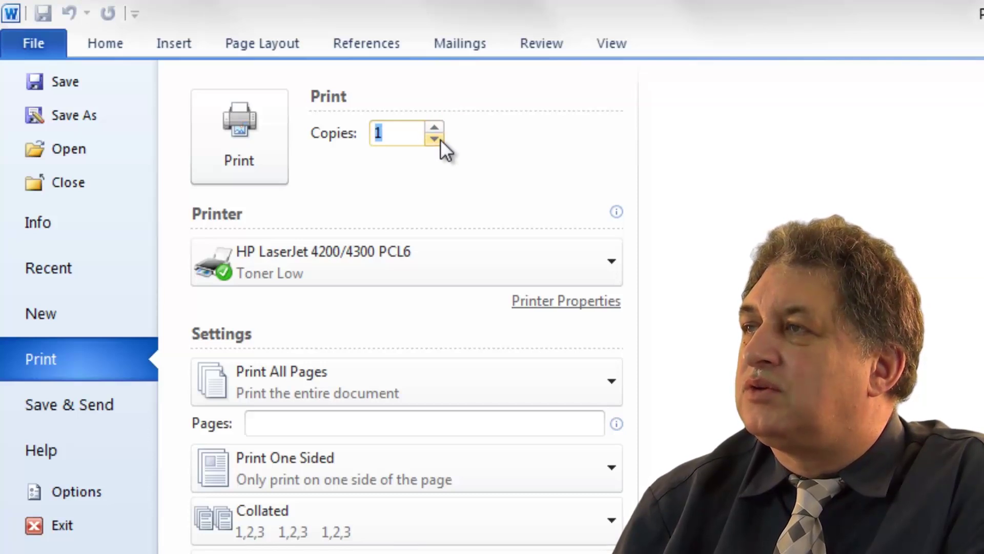
click(467, 163)
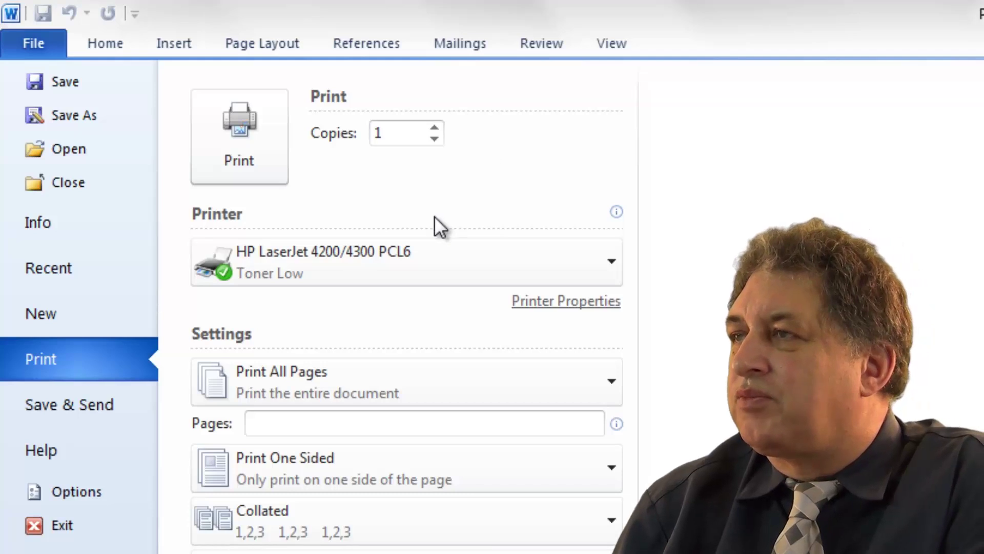
Check the status of the selected HP LaserJet printer and examine the list of available printers.
mouse_move(494, 262)
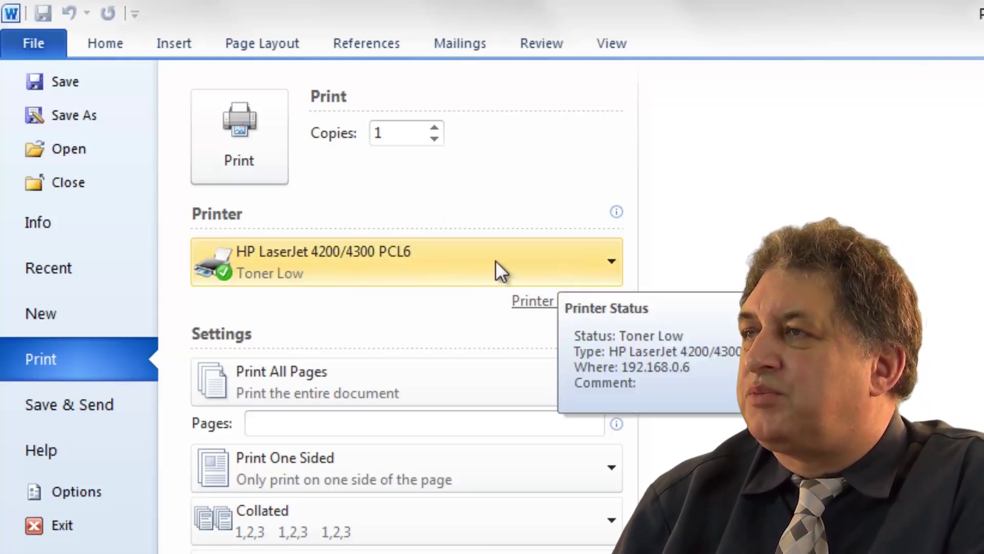
mouse_move(374, 265)
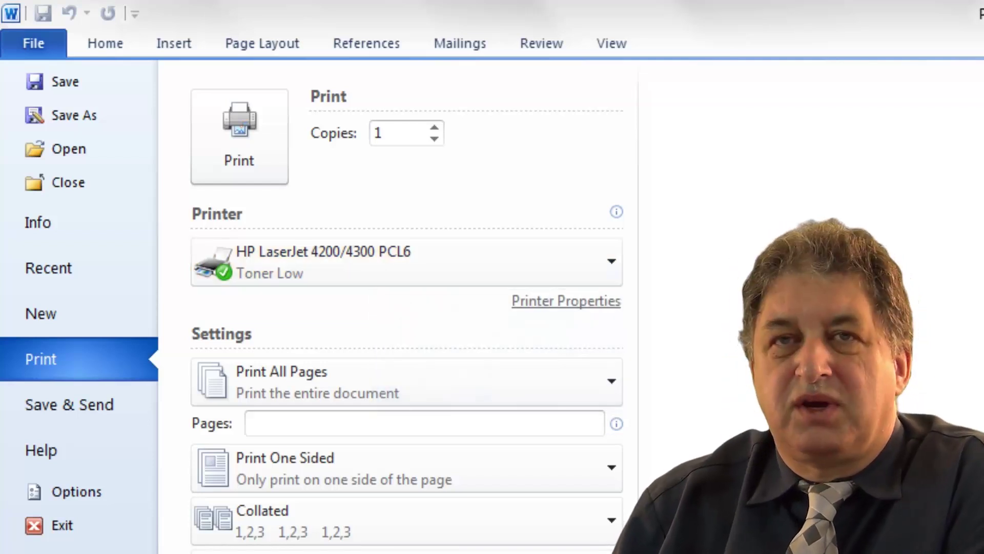
mouse_move(255, 280)
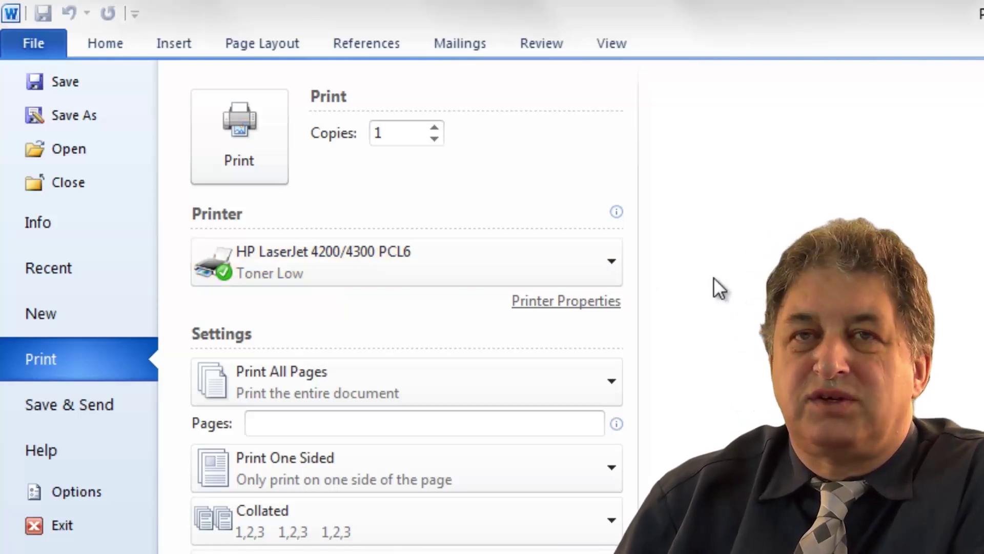
click(613, 262)
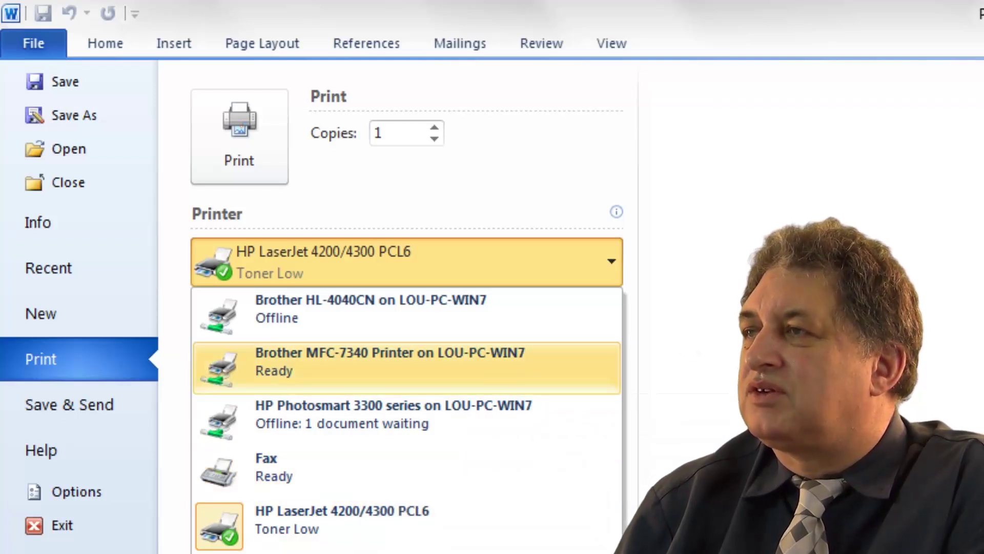
key(Escape)
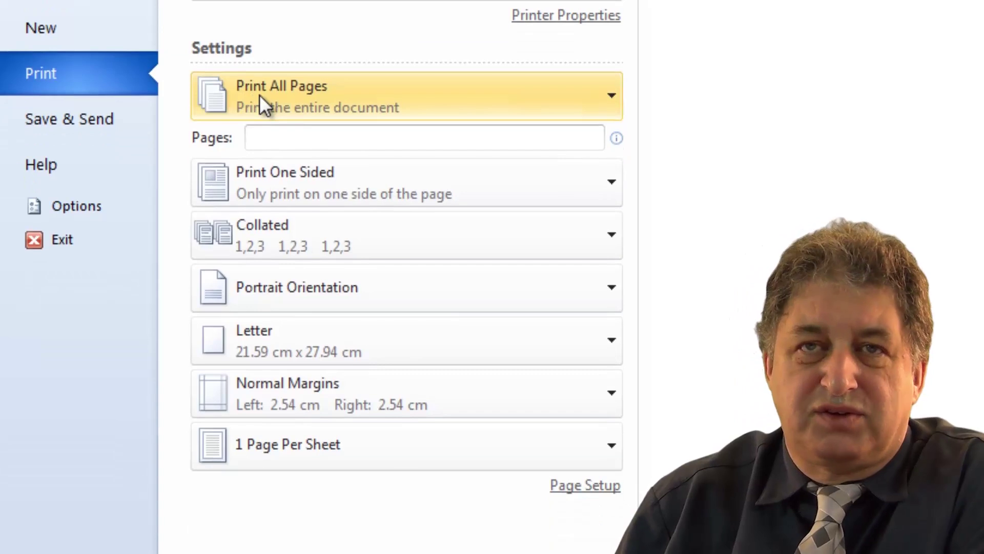
Examine the print options for page range, one- or two-sided printing, and collation.
click(615, 97)
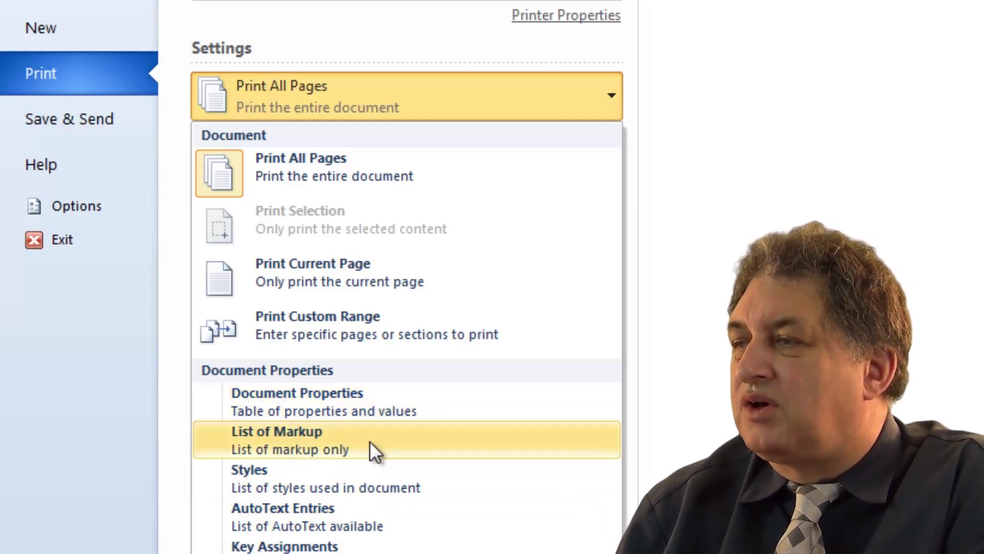
click(742, 211)
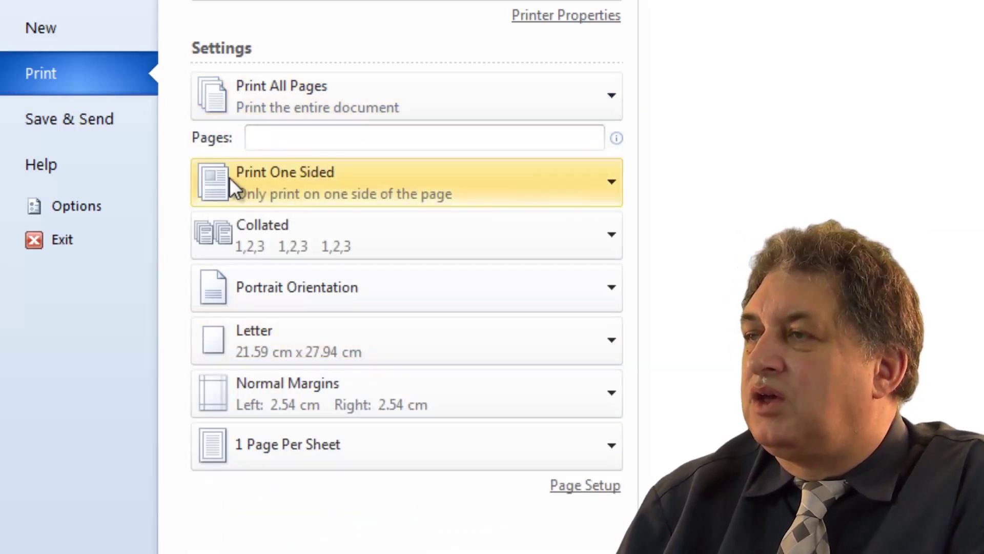
click(611, 182)
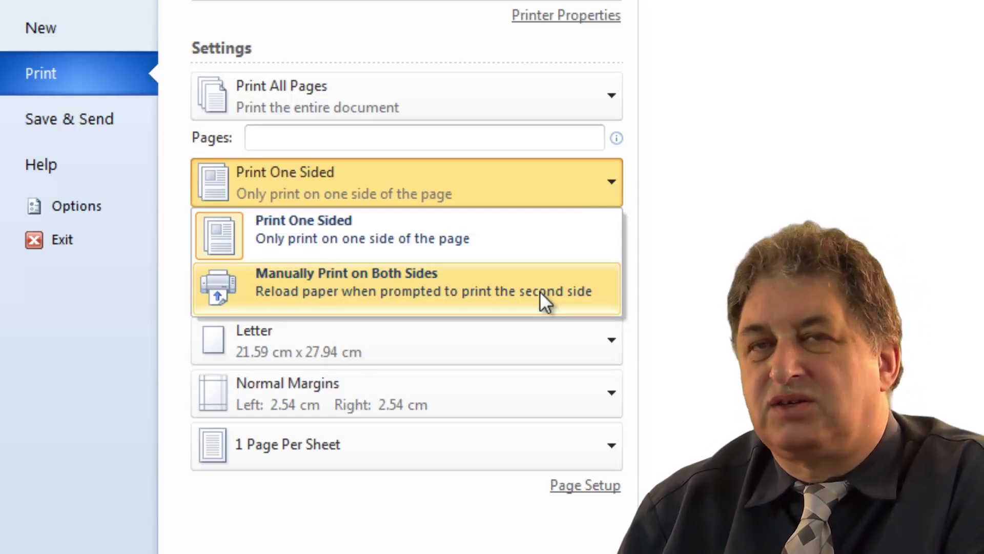
click(715, 247)
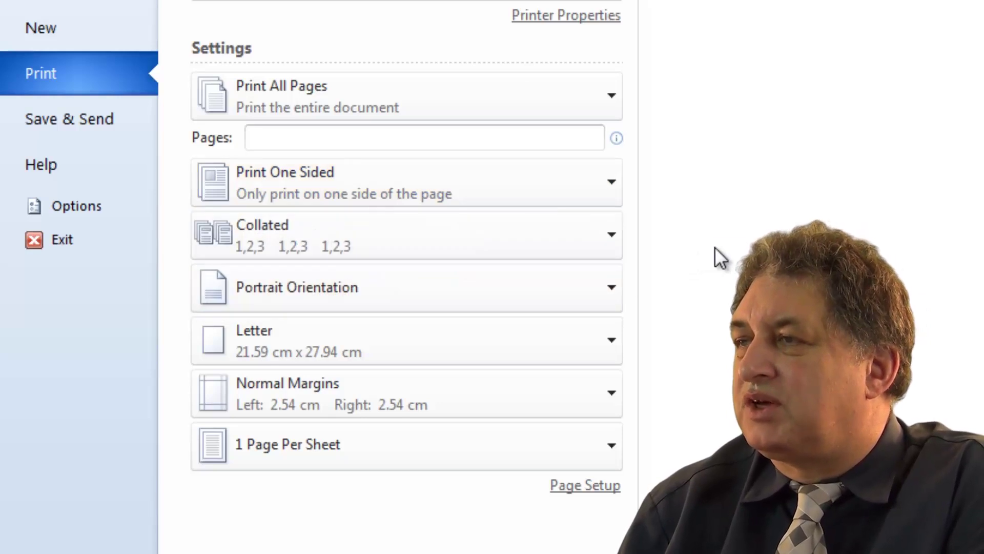
click(611, 236)
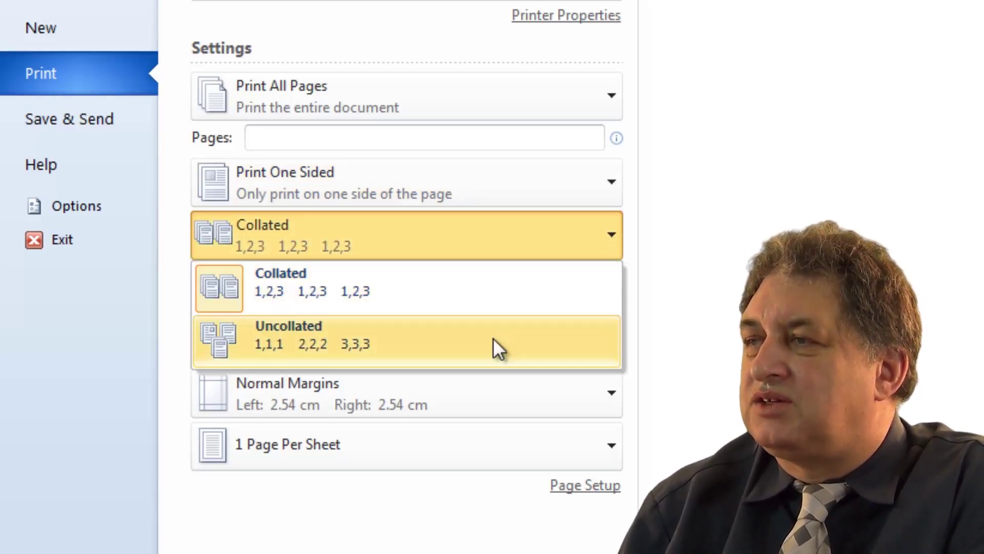
key(Escape)
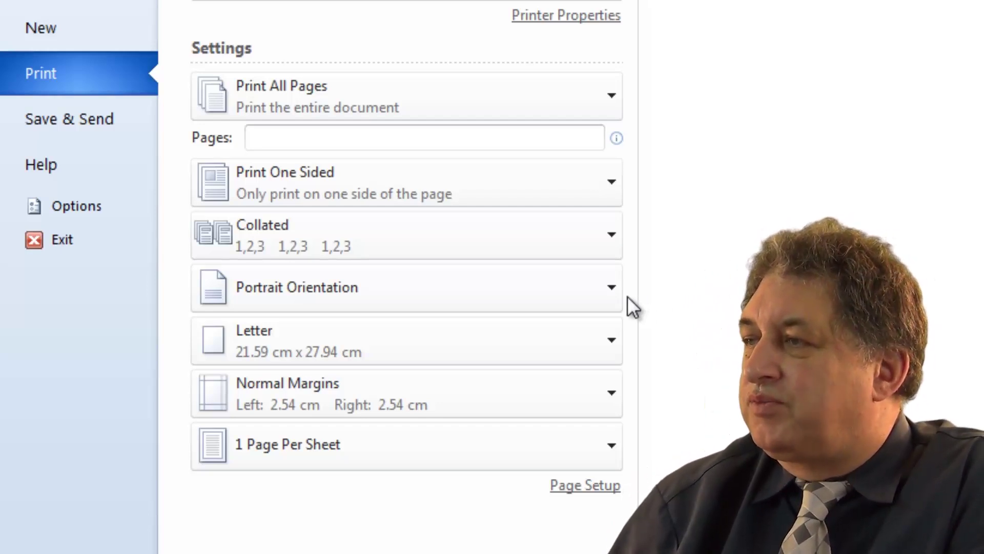
Set the printout's page orientation to Landscape Orientation.
click(613, 286)
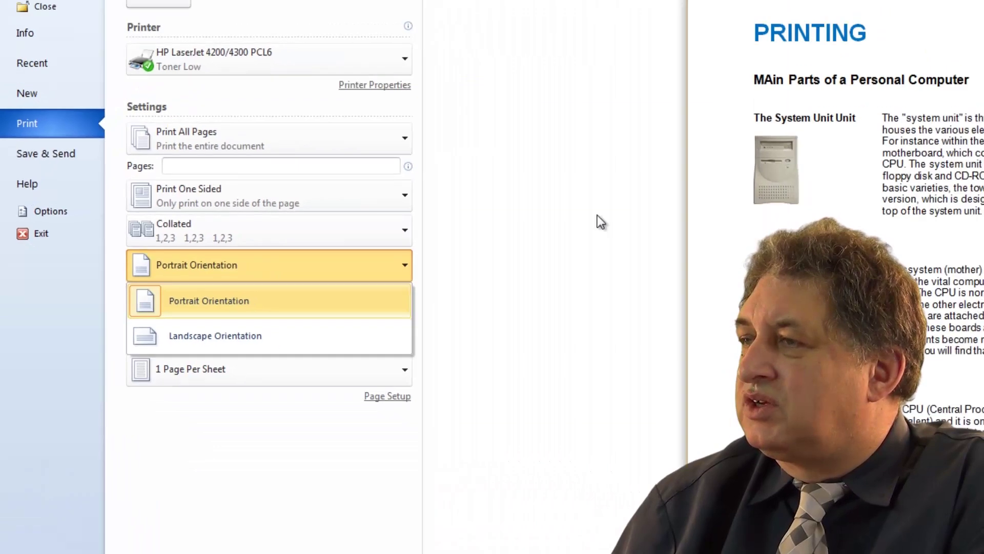
click(195, 296)
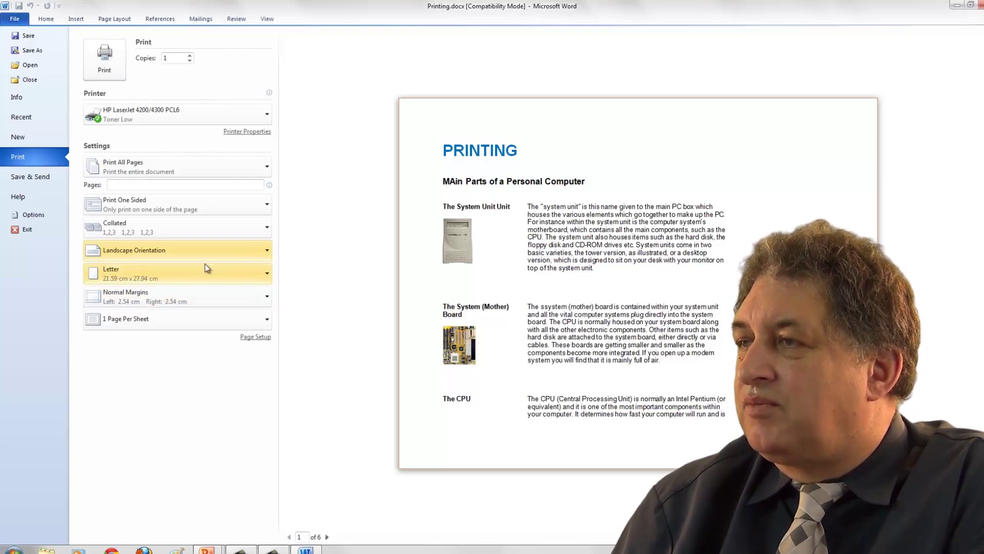
Set the printout to Portrait Orientation and its paper size to A4.
click(268, 251)
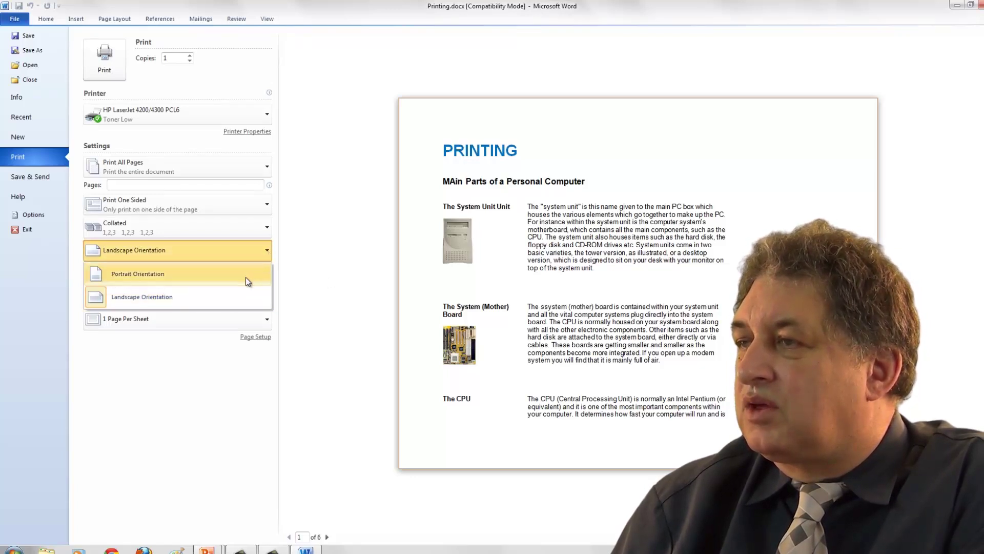
click(247, 276)
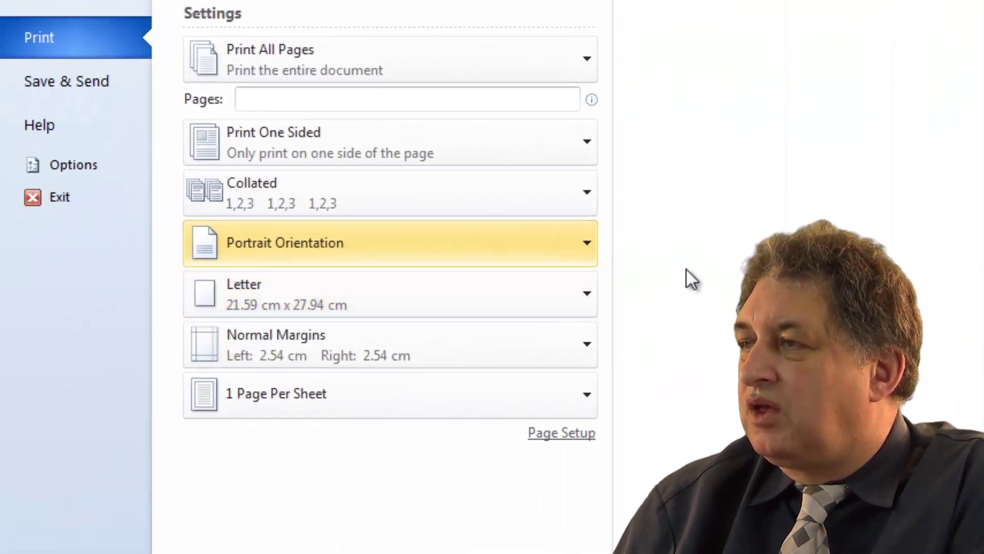
click(586, 291)
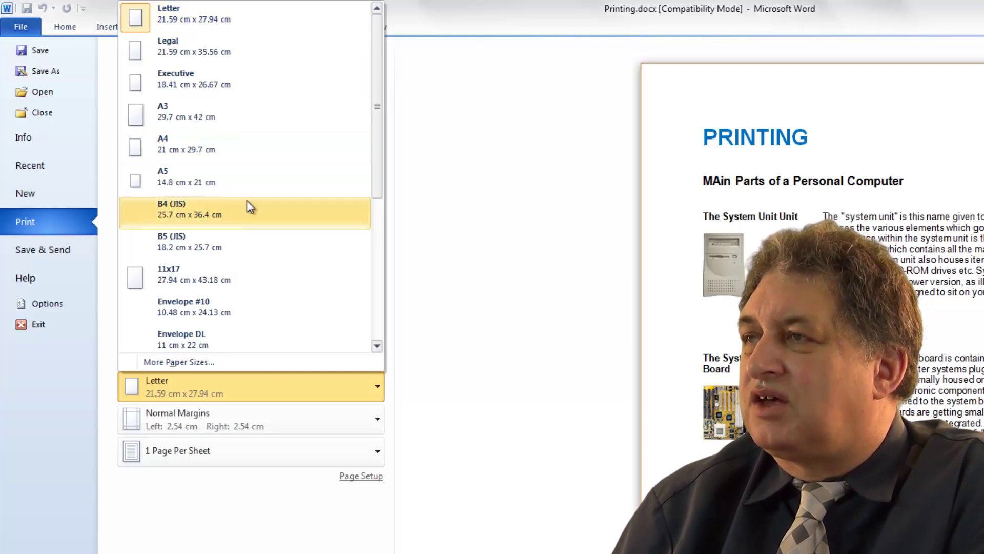
click(213, 149)
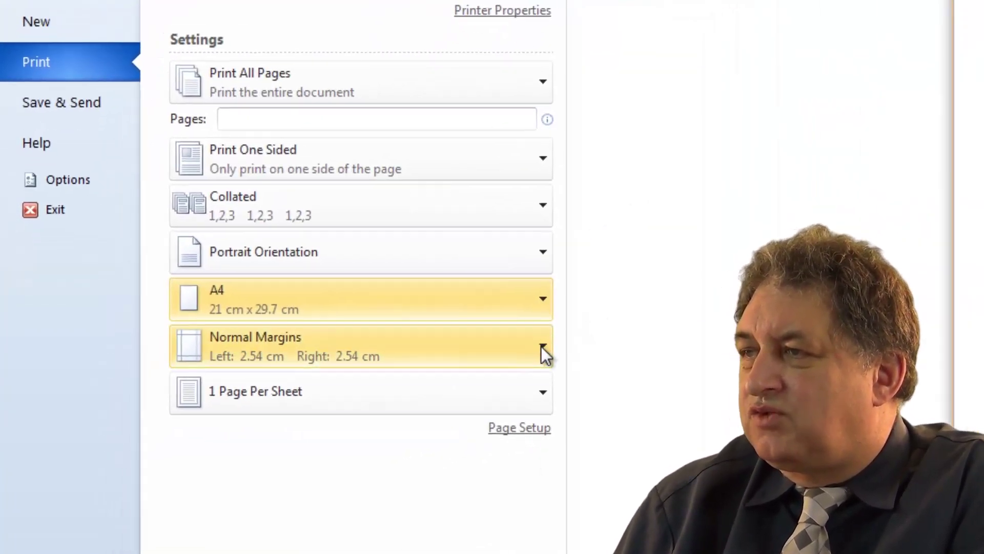
Examine the margin presets and the pages-per-sheet choices for the printout.
click(556, 355)
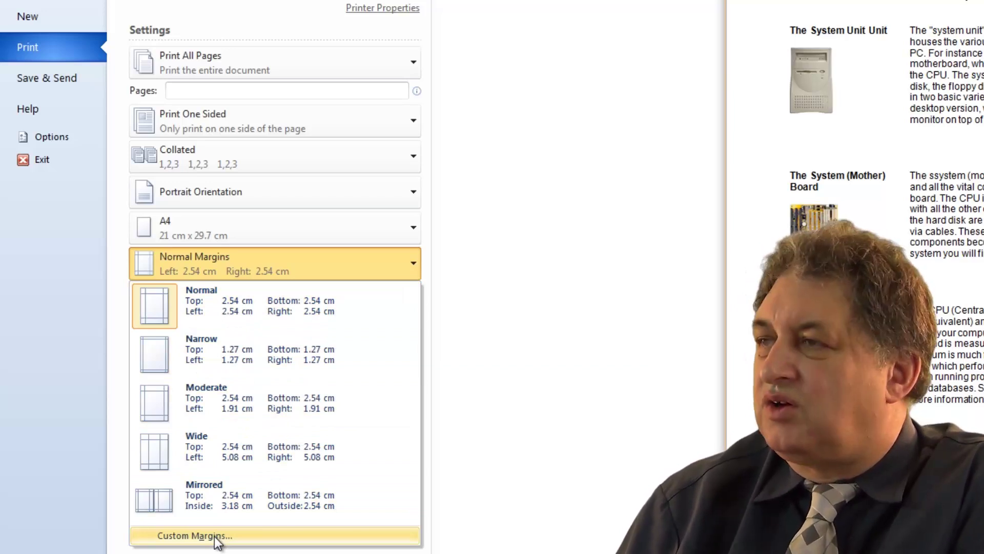
click(545, 367)
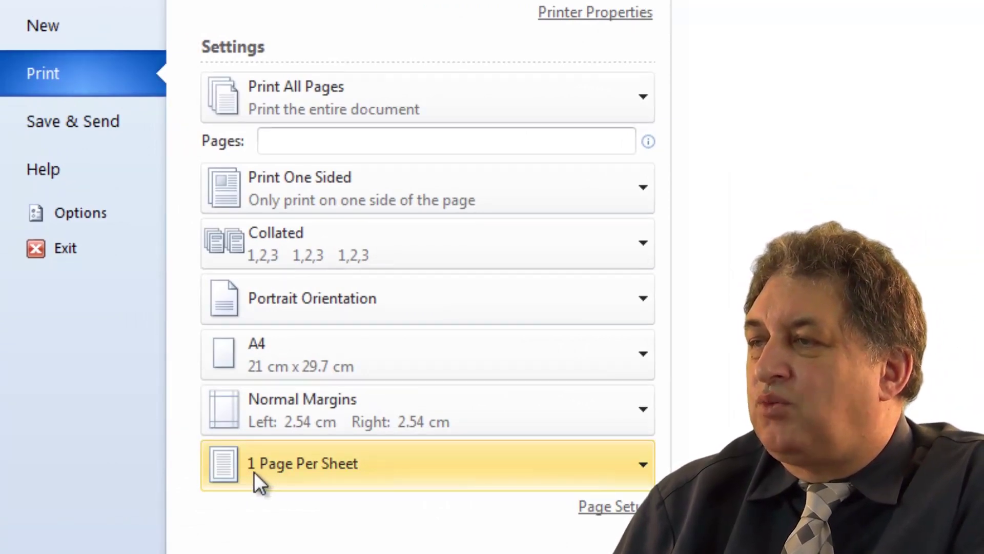
click(644, 466)
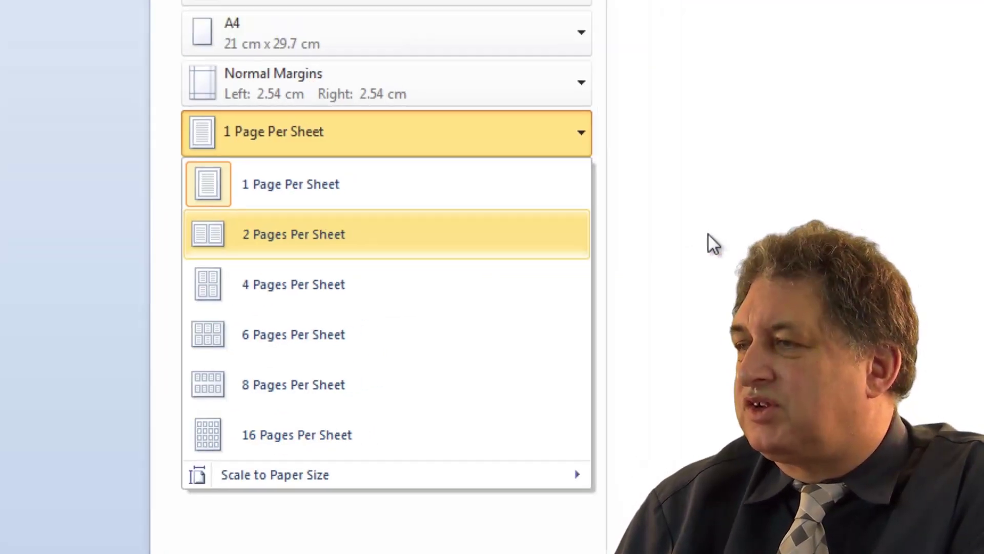
click(792, 215)
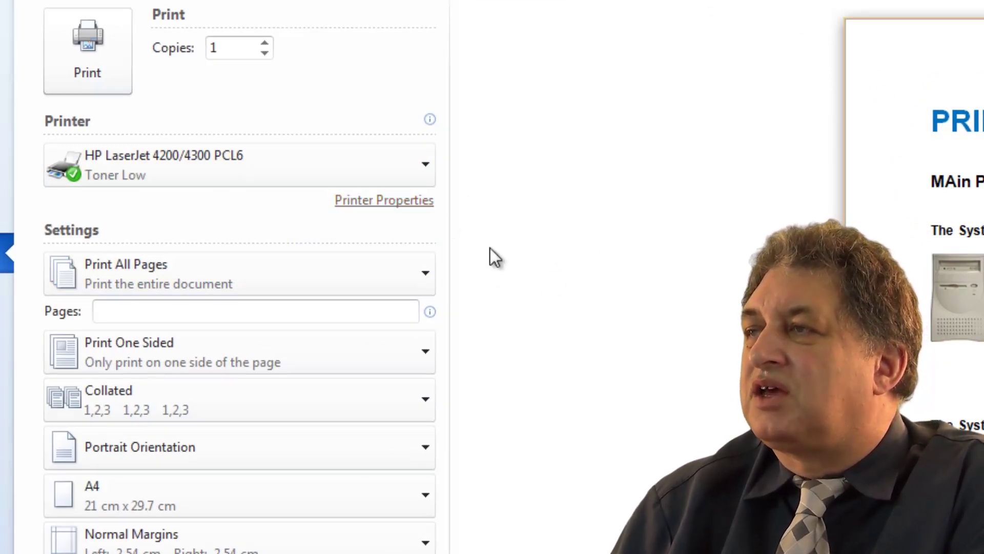
Open the HP LaserJet's properties and examine its effects, finishing and advanced settings.
mouse_move(115, 173)
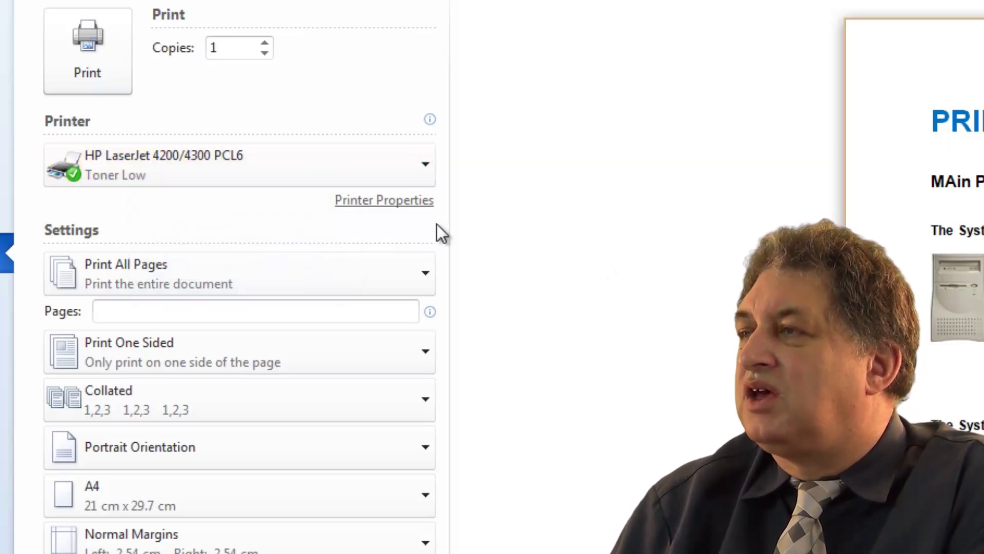
click(394, 201)
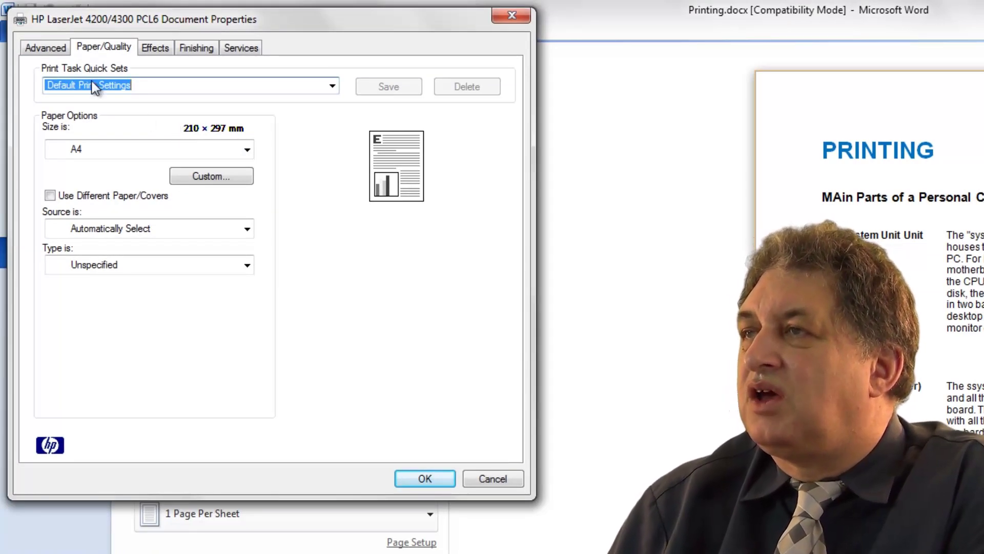
click(159, 58)
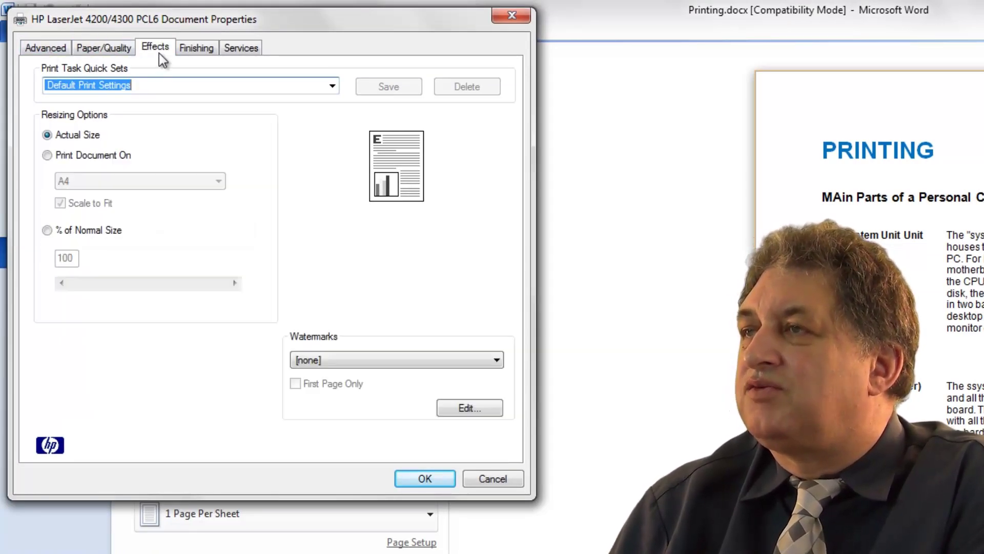
click(196, 60)
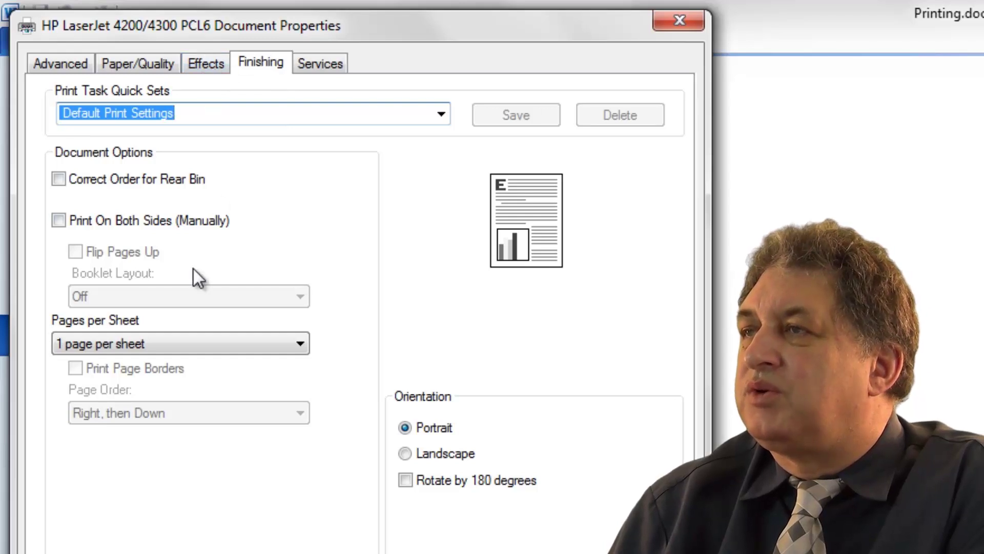
click(77, 64)
Examine the paper sizes and paper source trays offered in the HP LaserJet's properties.
click(151, 63)
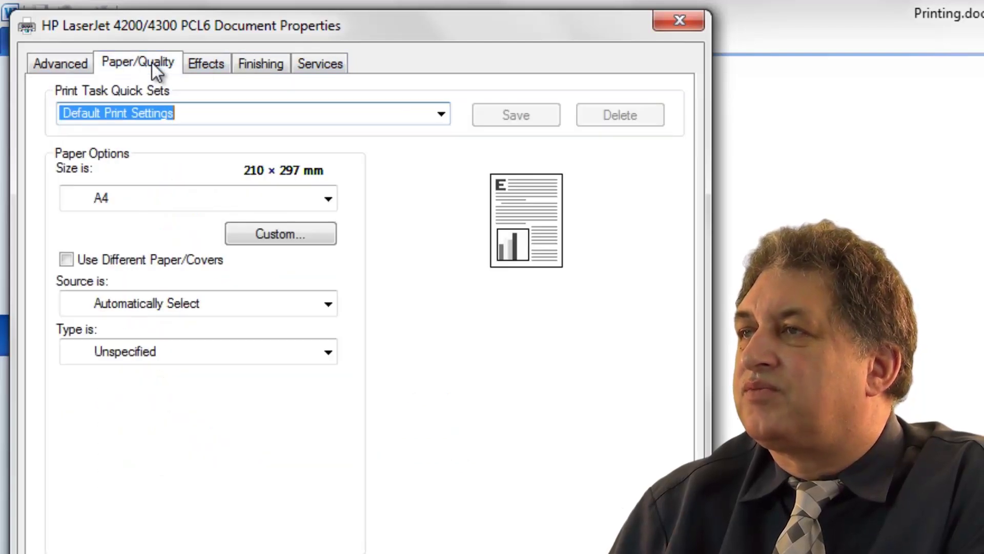
click(330, 205)
click(419, 233)
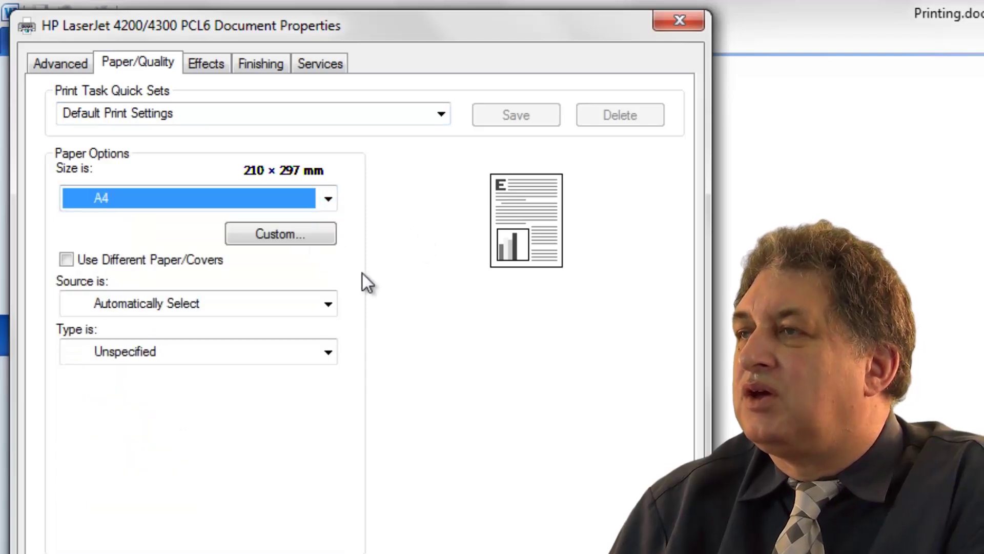
click(324, 303)
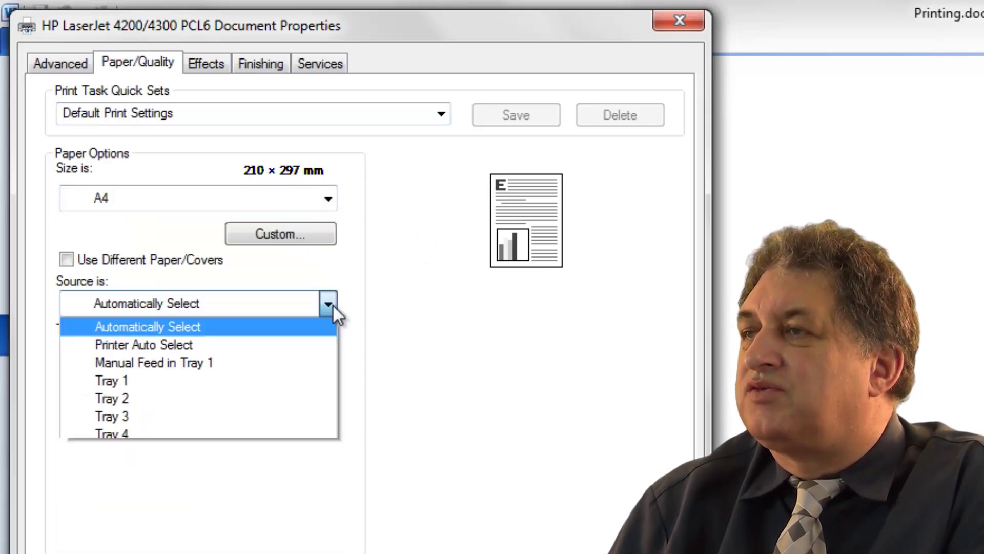
click(426, 338)
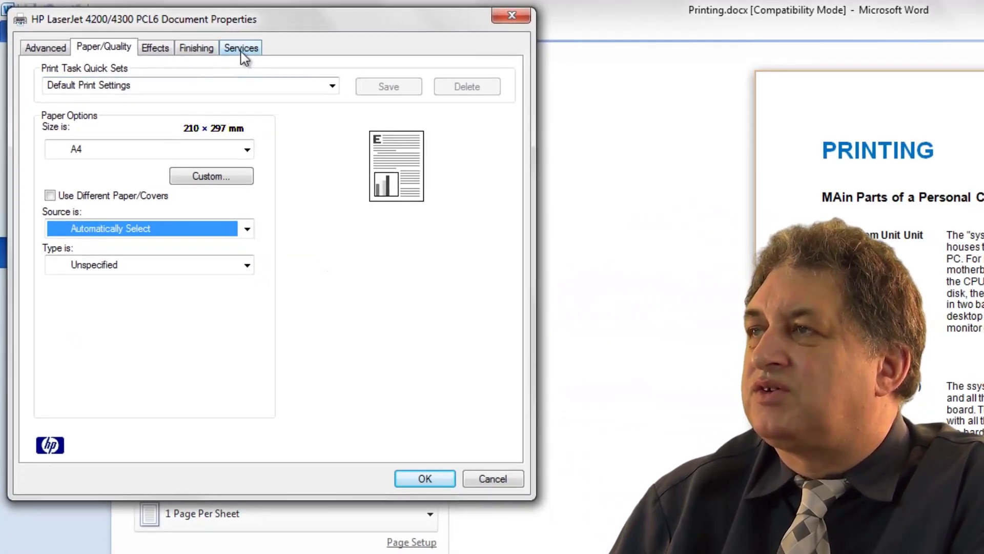
Review the HP LaserJet's services and finishing settings, and close its properties without applying changes.
click(242, 52)
click(195, 48)
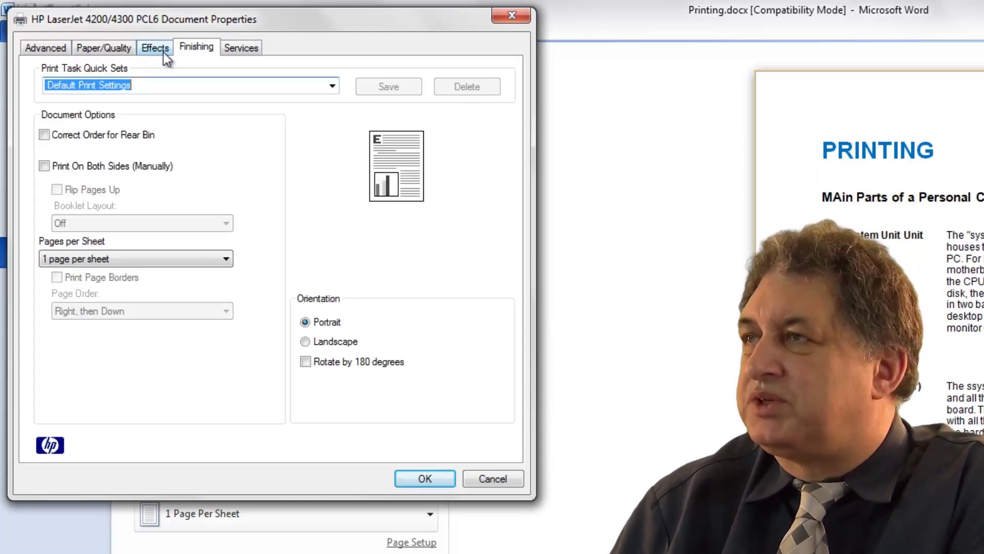
click(502, 477)
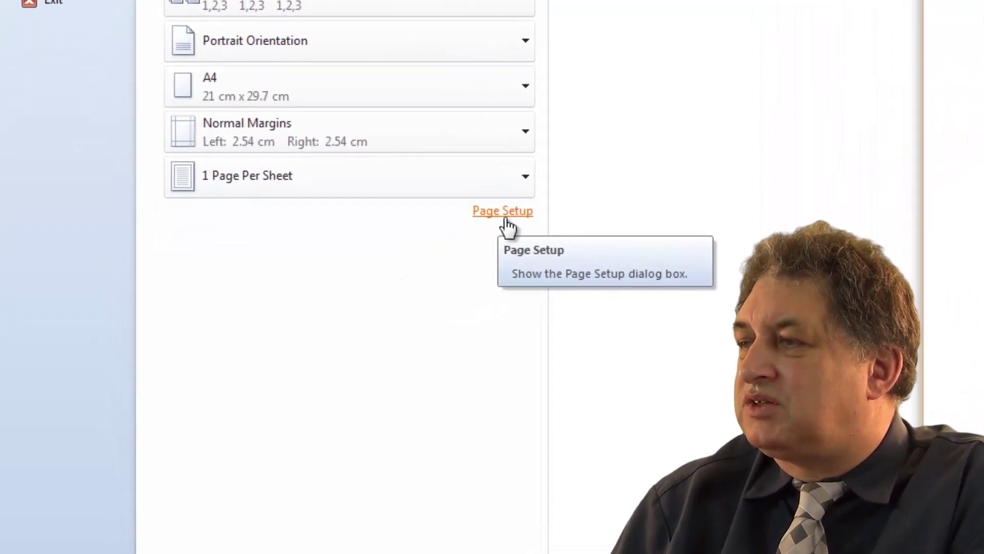
Open Page Setup for the document and examine its margin, paper and layout settings.
click(503, 211)
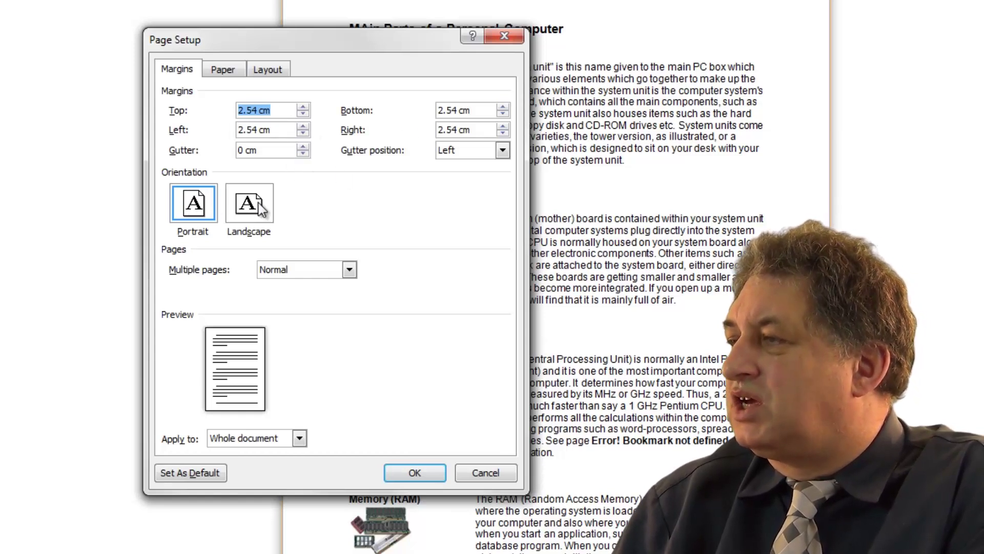
click(221, 69)
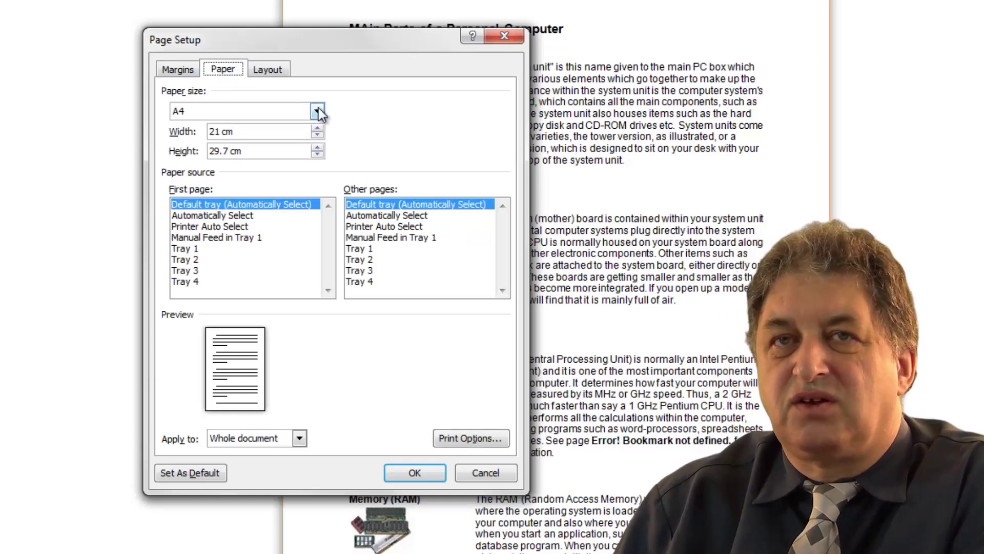
click(276, 72)
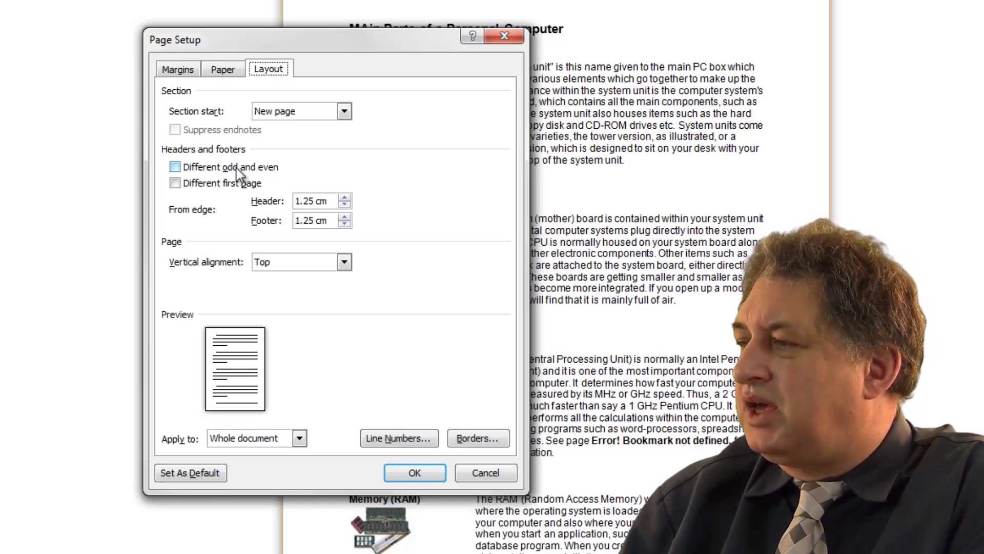
click(224, 71)
click(189, 71)
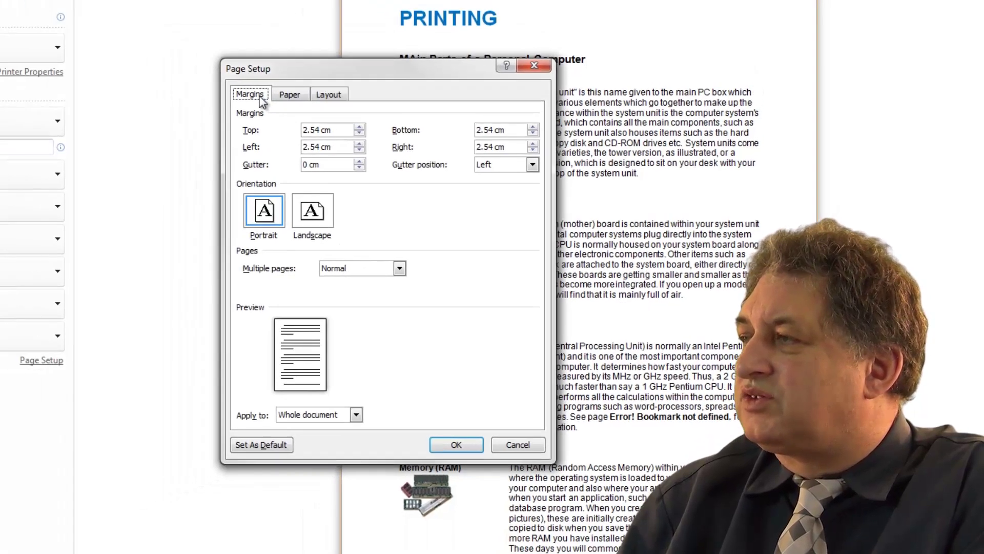
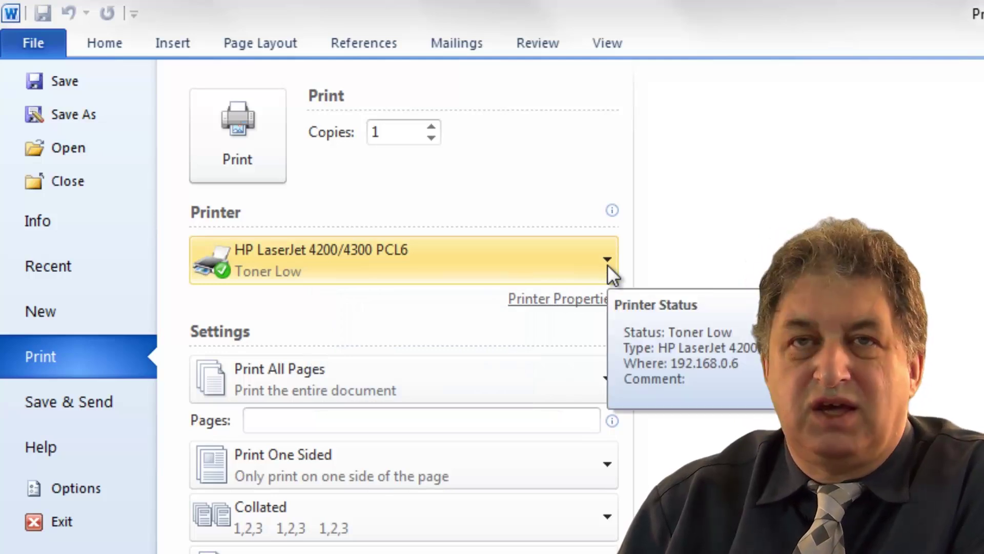
Select the Brother MFC-7340 Printer for printing the document.
click(607, 260)
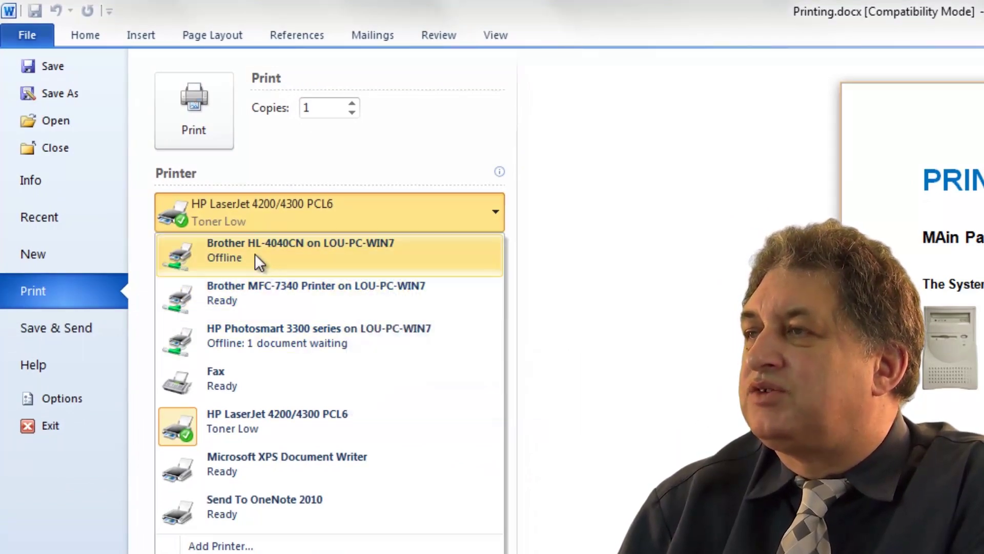
mouse_move(254, 253)
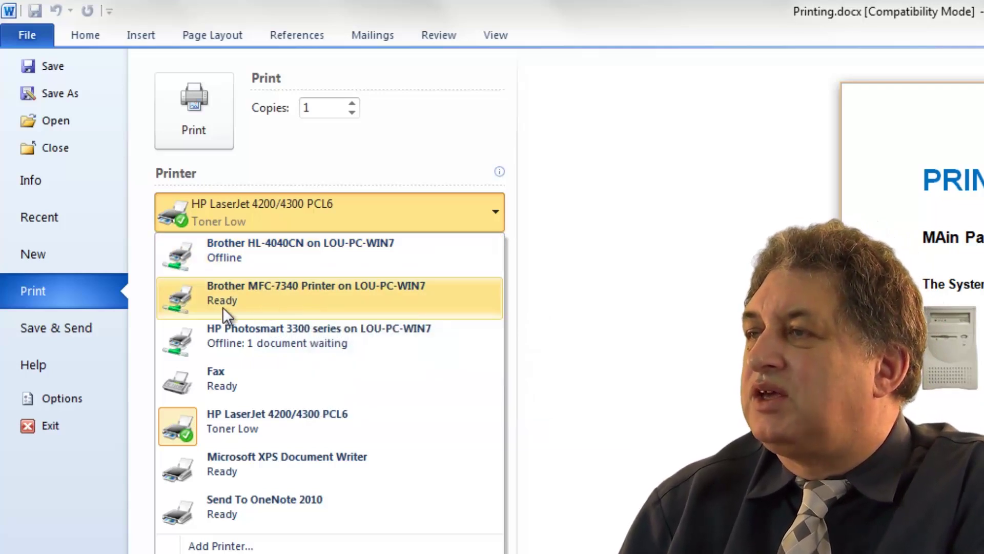
click(276, 299)
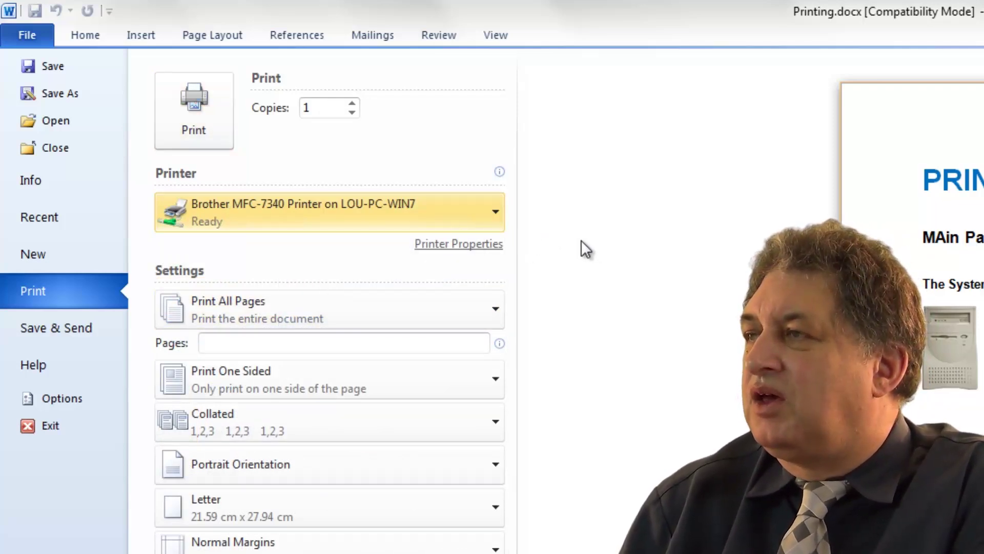
Examine the status of each printer in the list of available printers.
click(499, 214)
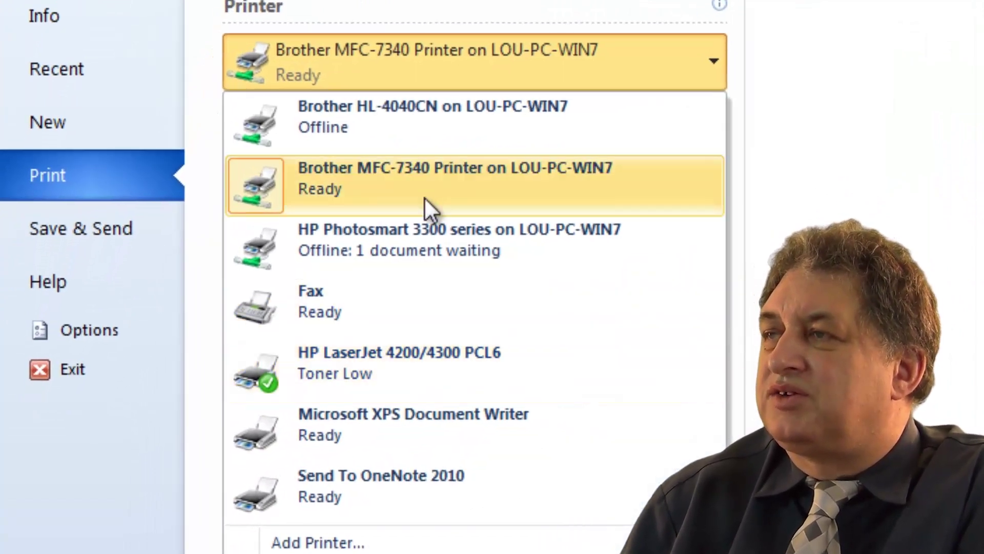
mouse_move(393, 124)
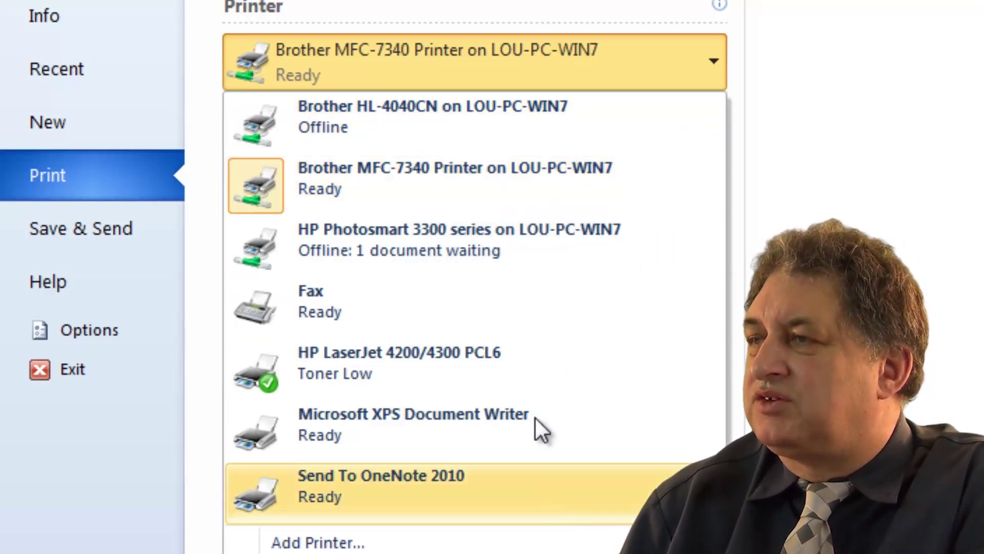
click(981, 335)
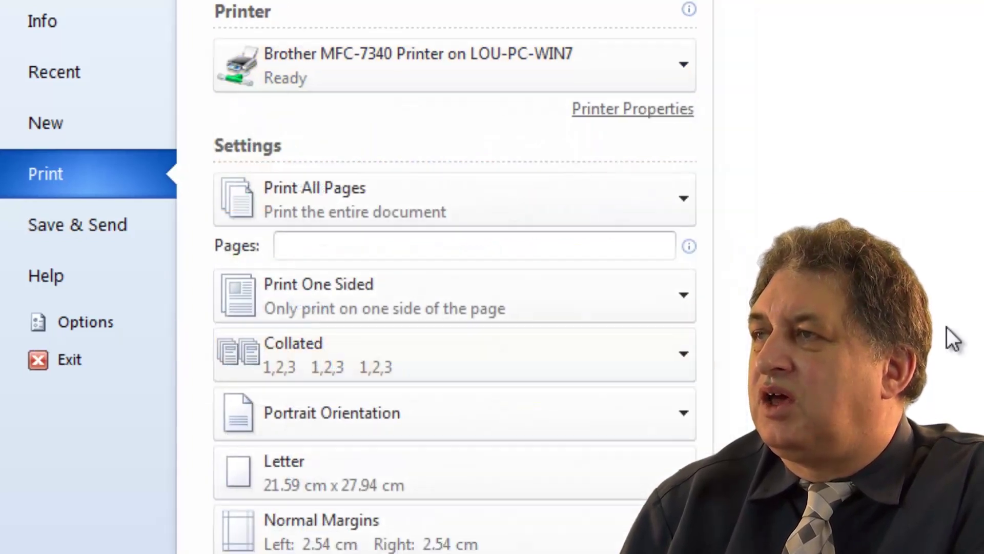
Select the HP LaserJet 4200/4300 PCL6 as the printer for the document.
click(683, 64)
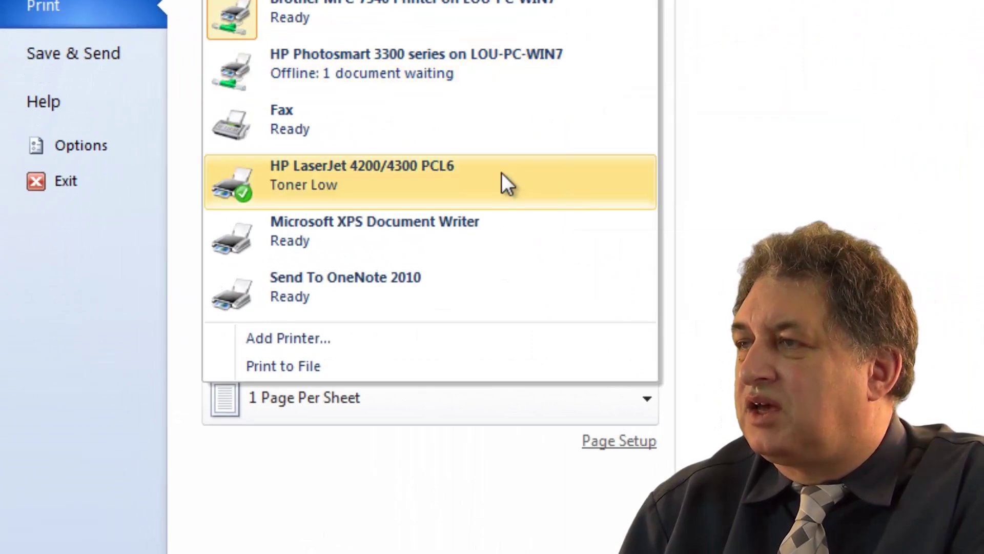
click(496, 175)
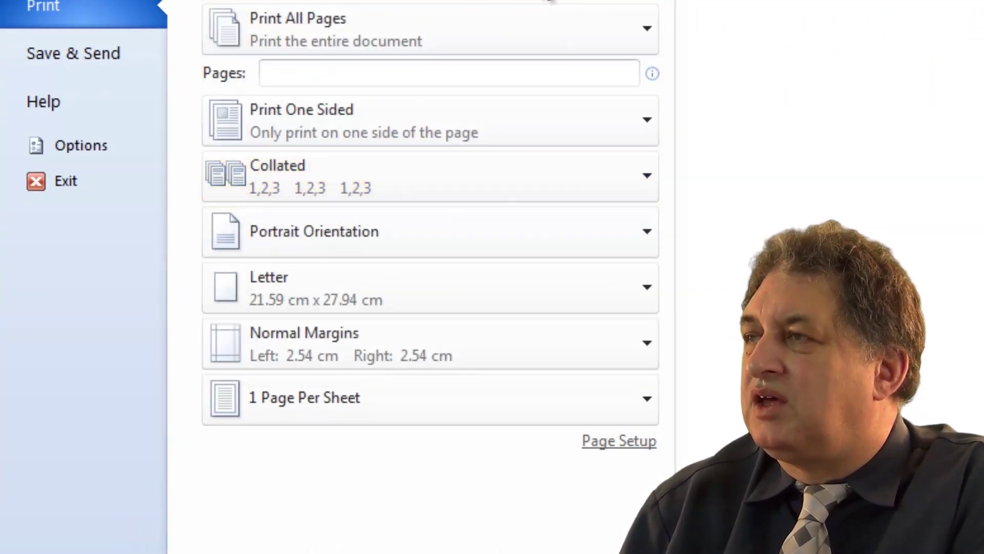
click(549, 1)
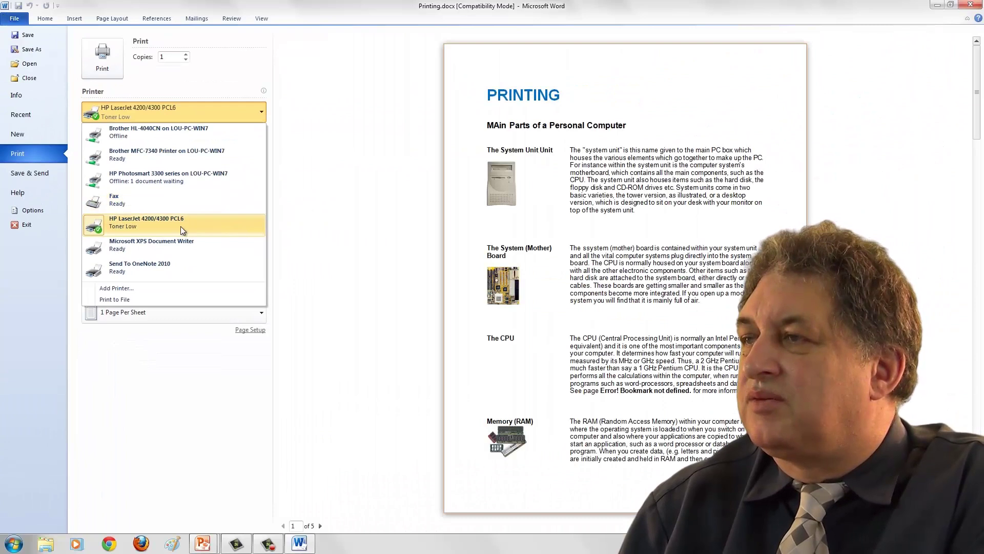
click(186, 226)
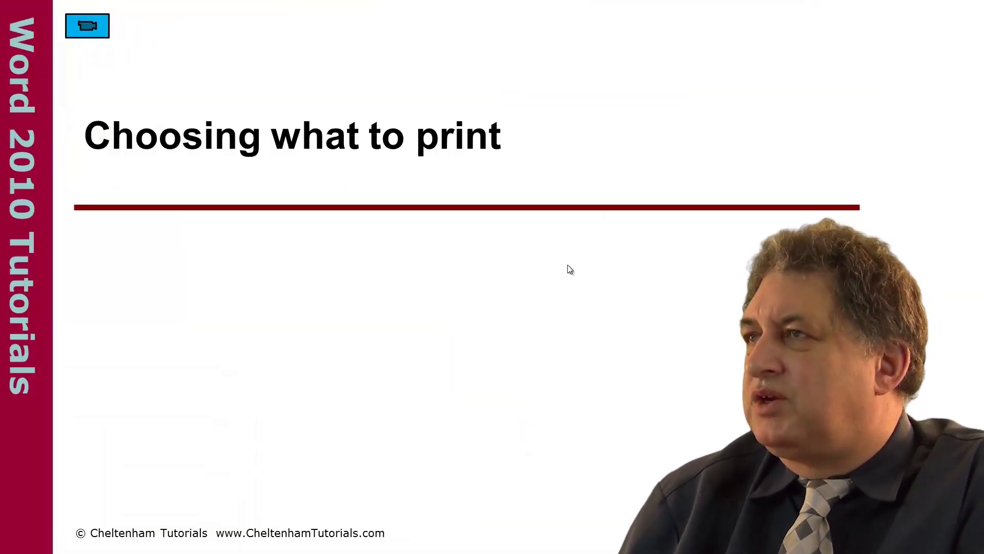
Open the print settings of the Printing document and choose to print a custom range of pages.
click(89, 24)
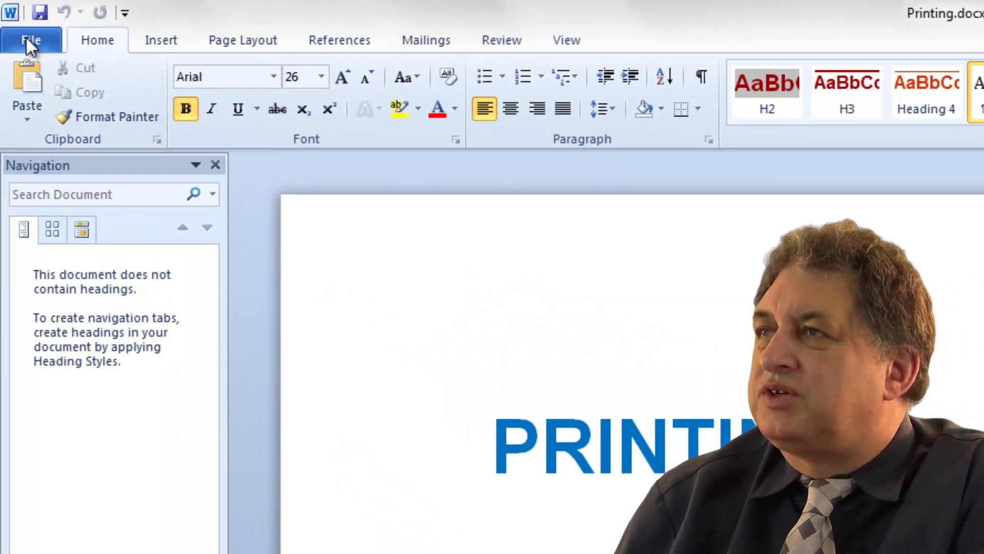
click(28, 43)
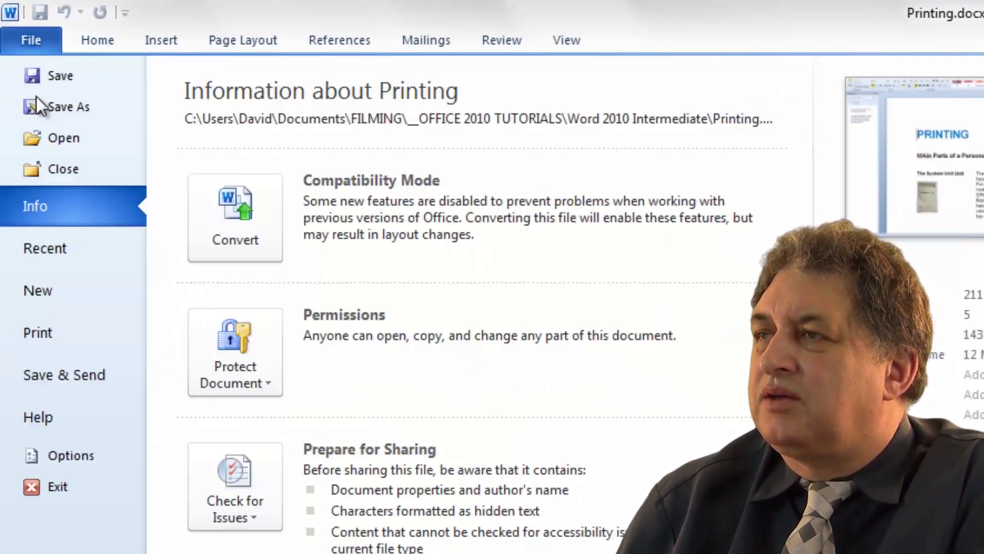
click(57, 330)
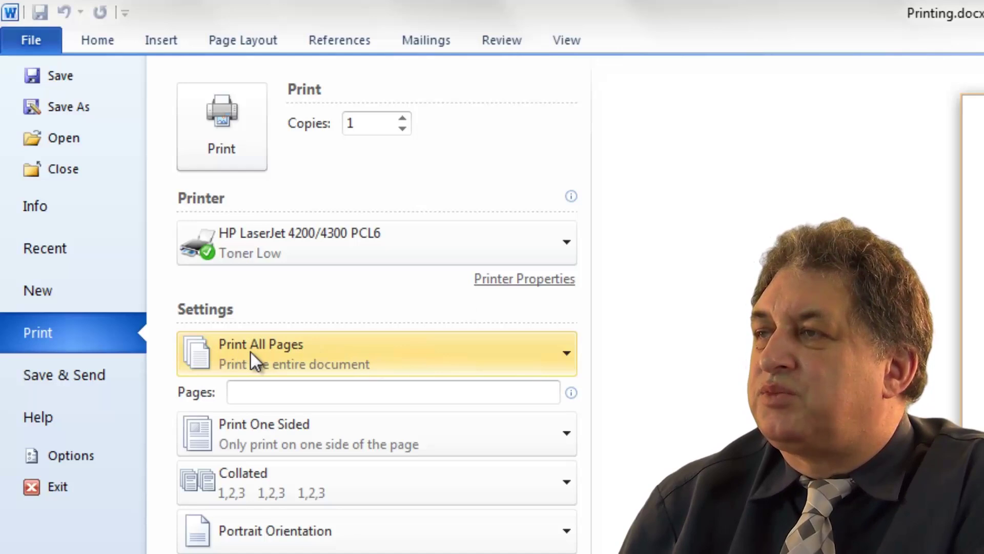
click(566, 353)
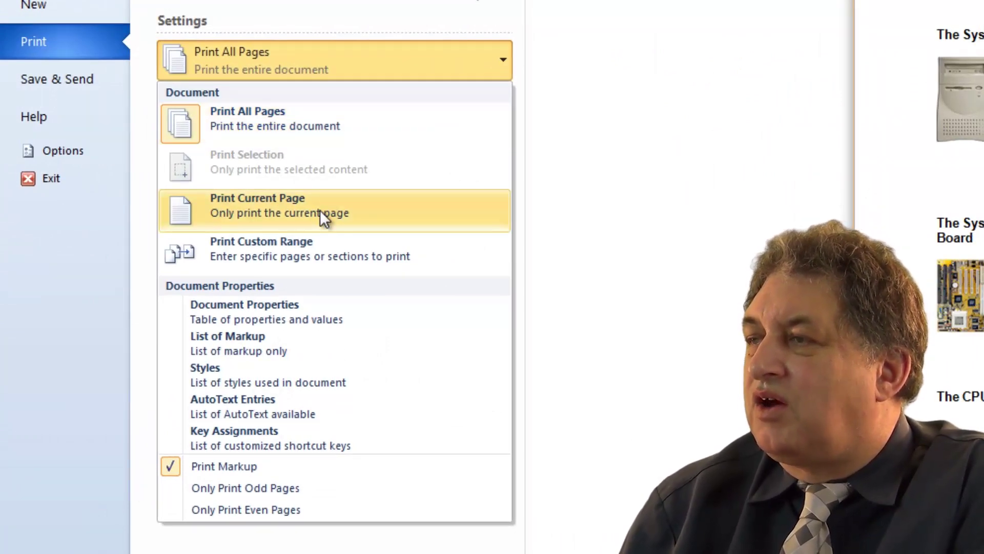
click(307, 255)
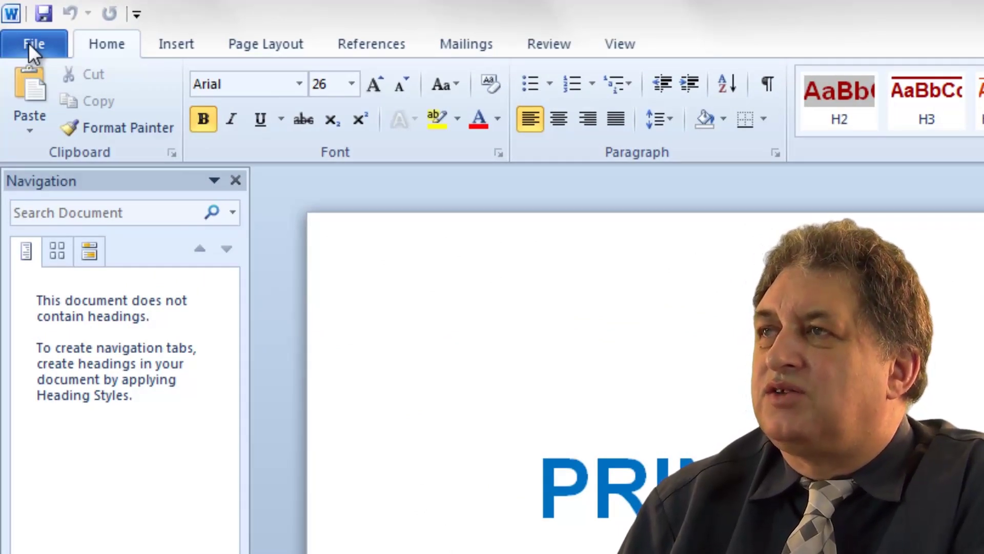
Open the document's print settings and increase the number of copies.
click(28, 43)
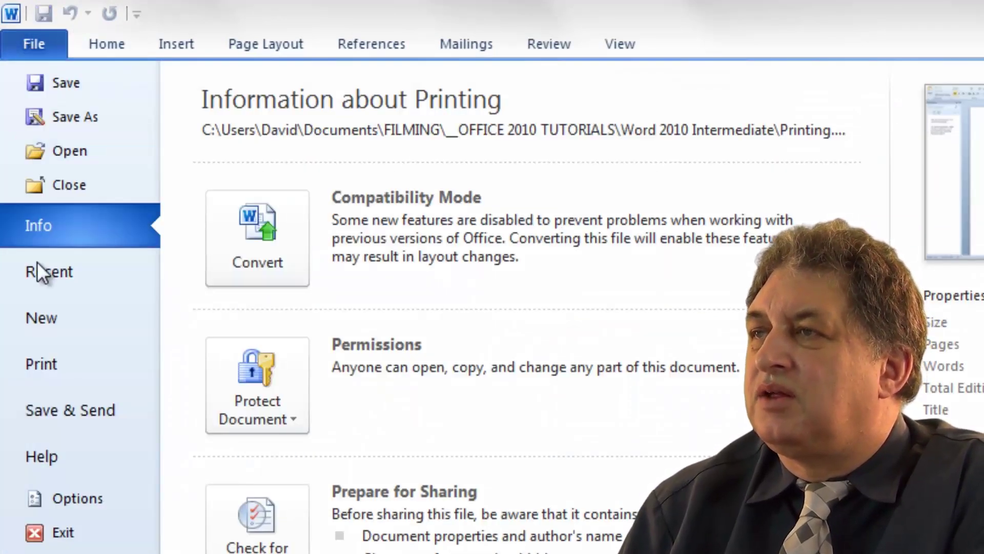
click(62, 367)
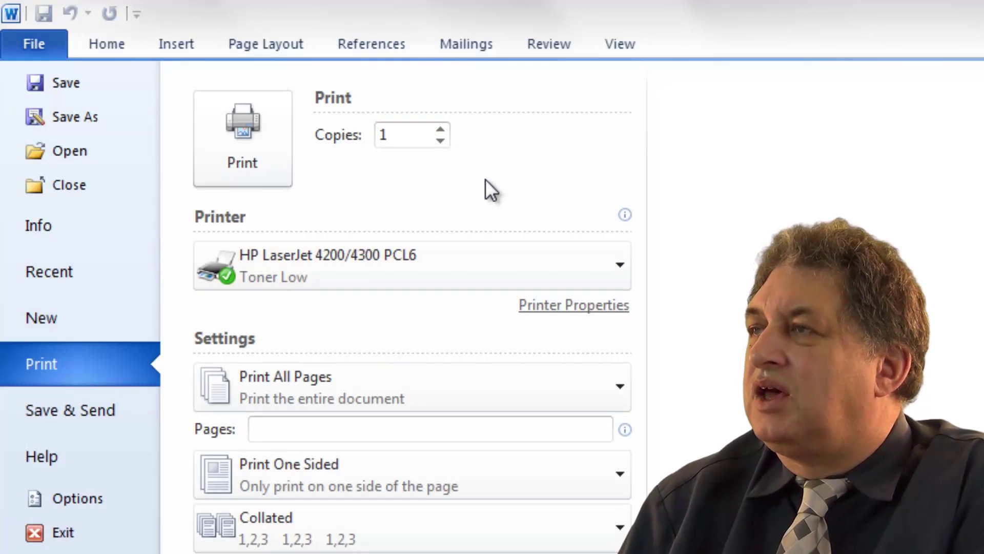
click(442, 127)
click(441, 127)
click(442, 127)
click(508, 149)
click(508, 149)
click(507, 149)
click(508, 149)
click(508, 148)
click(507, 148)
click(507, 149)
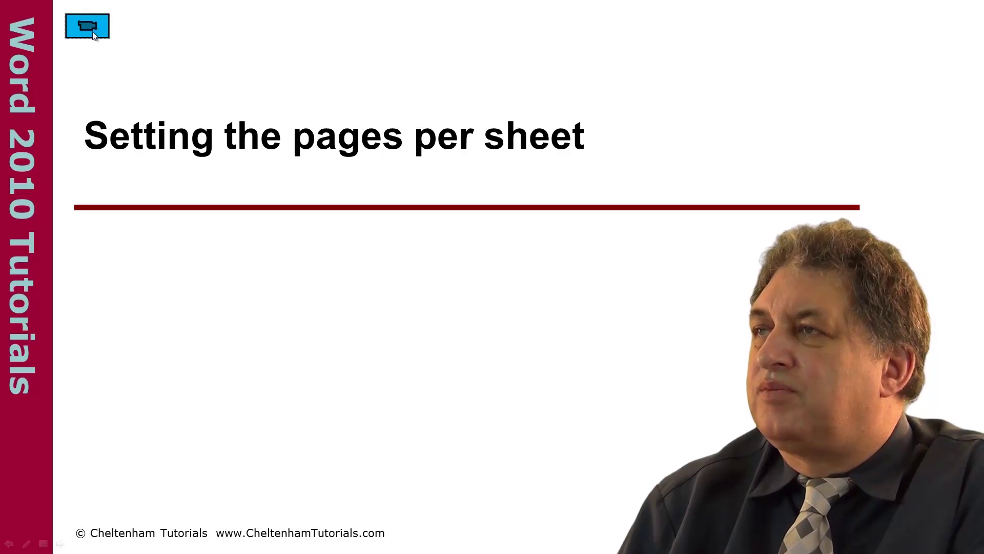
Set the document to print 4 pages per sheet, and return it to 1 page per sheet.
click(87, 27)
click(33, 32)
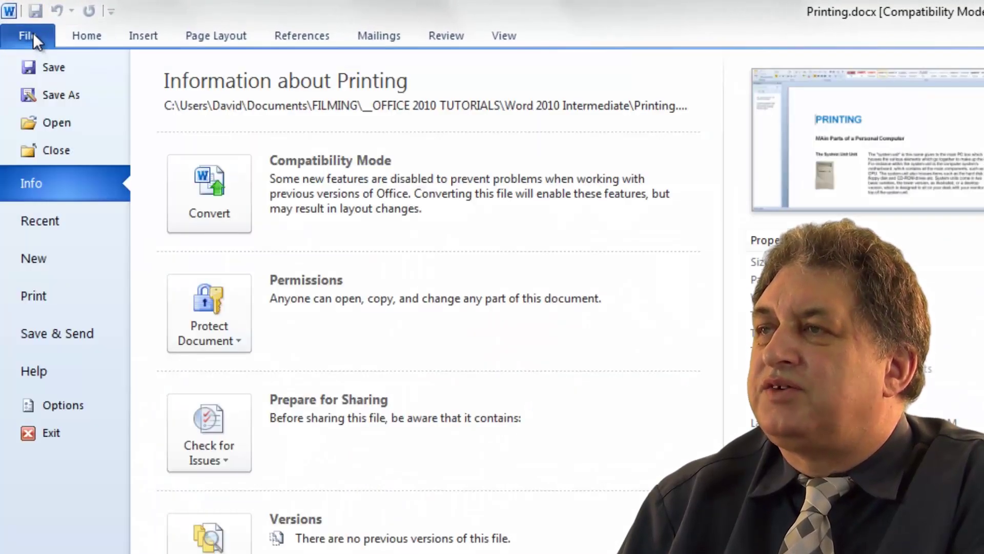
click(45, 303)
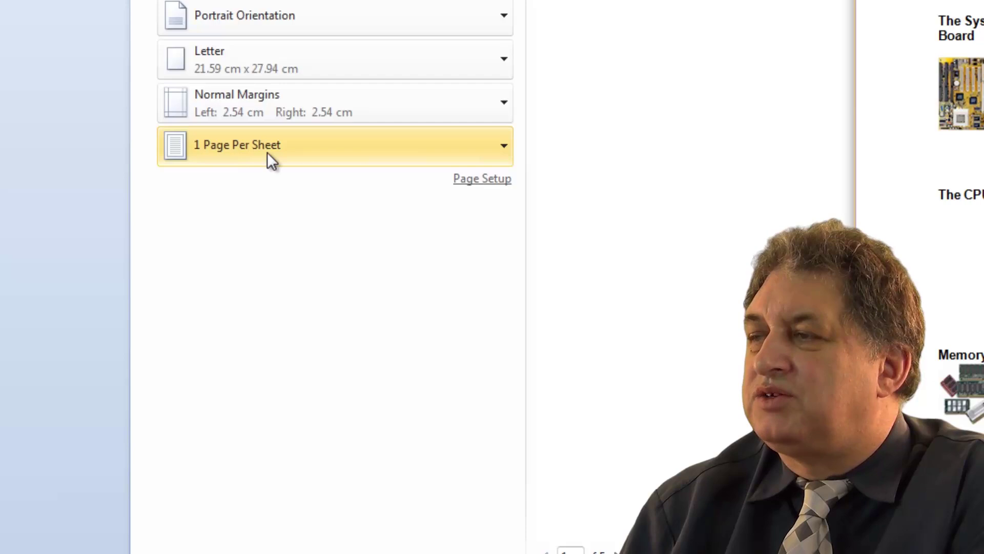
click(506, 146)
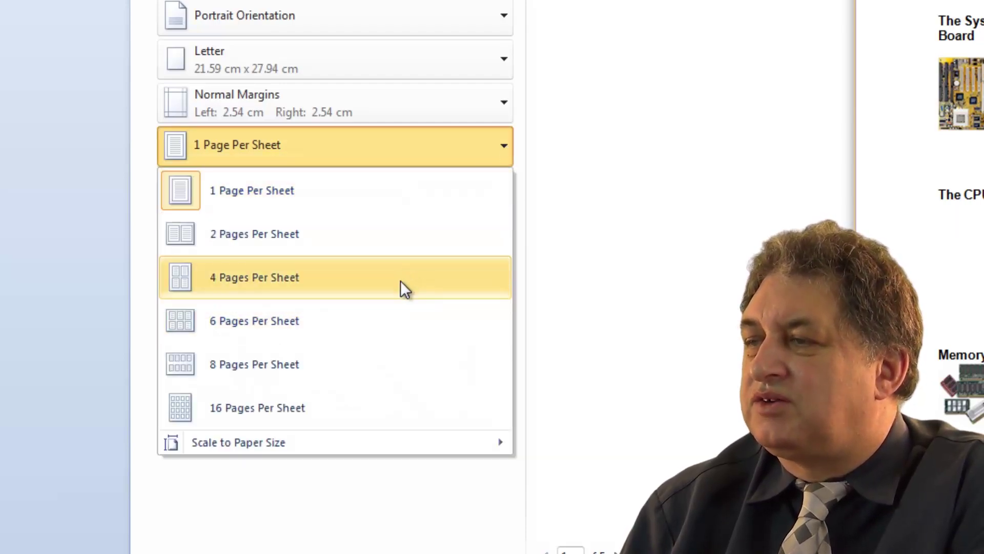
click(291, 285)
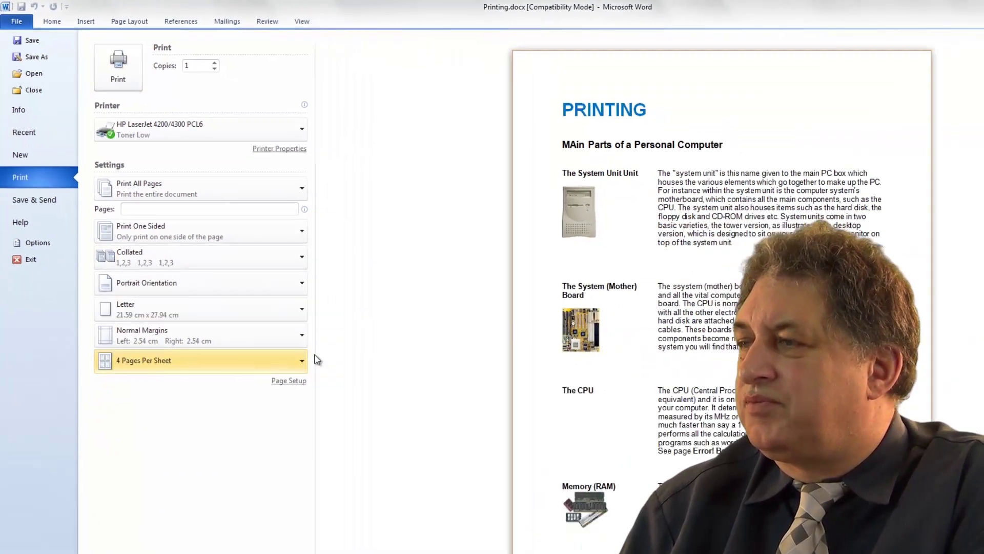
click(262, 314)
click(236, 336)
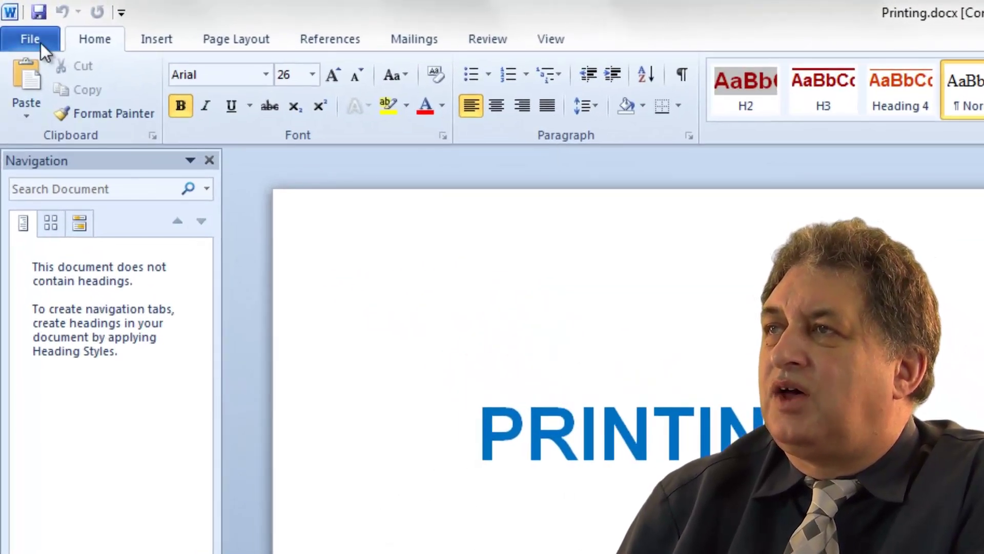
Open the document's print settings and choose to print only the odd pages.
click(36, 36)
click(51, 322)
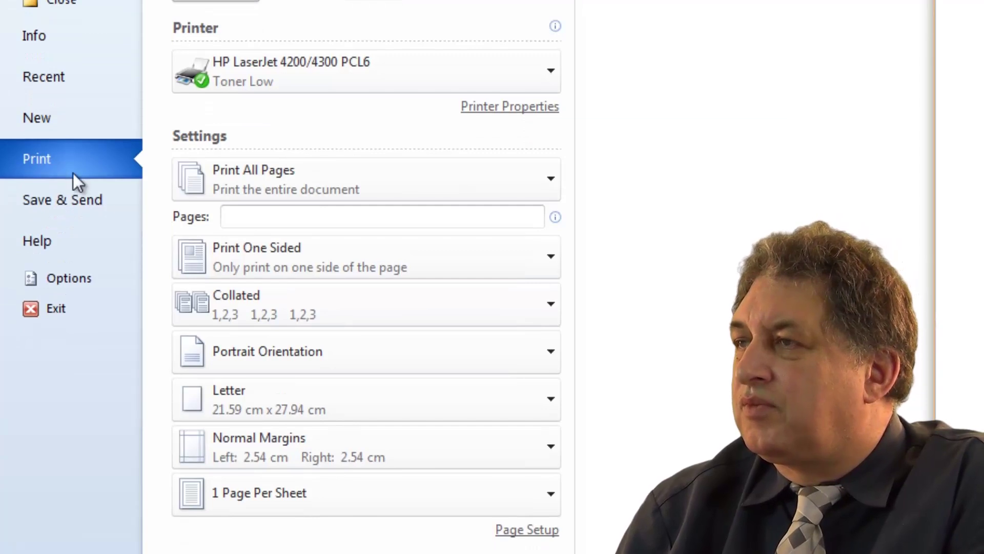
click(549, 179)
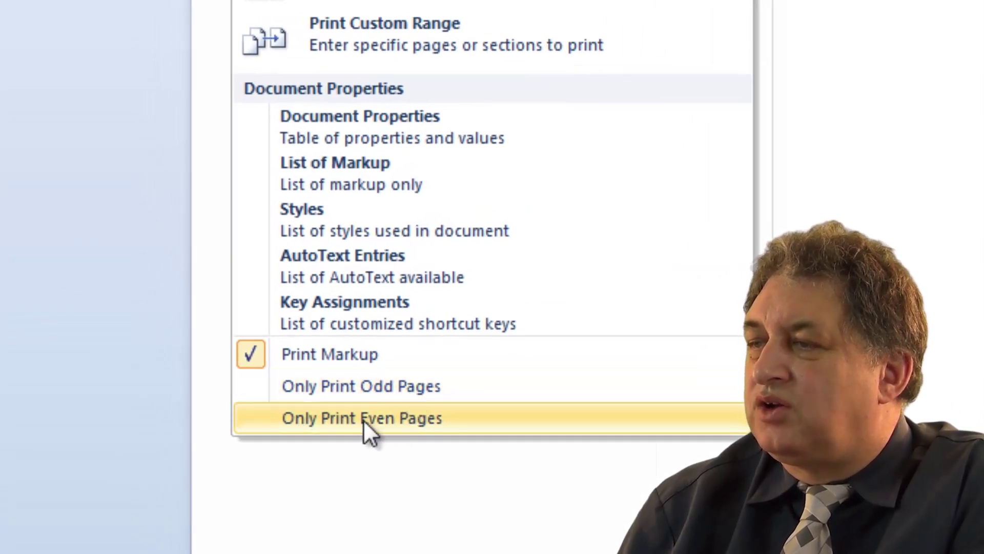
click(451, 388)
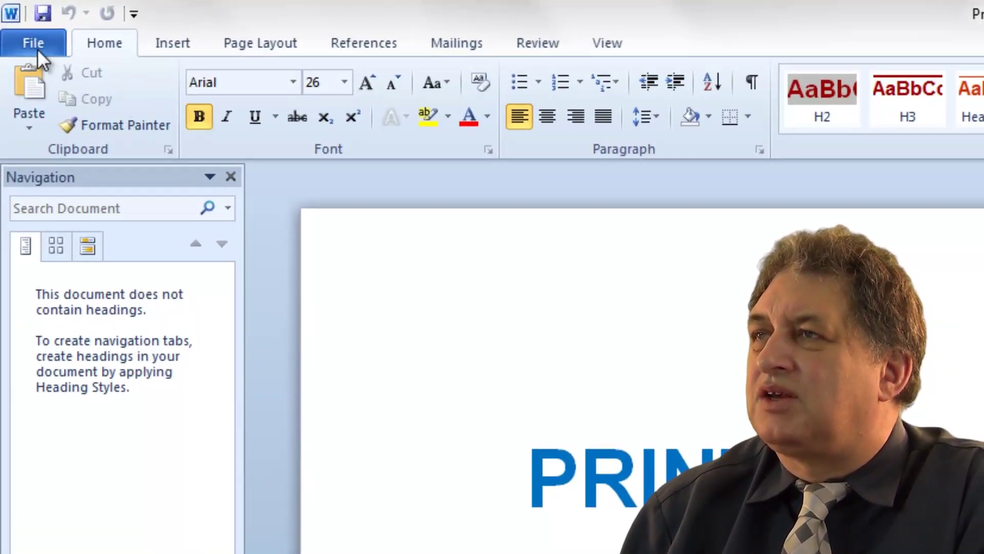
Open the print preview and look through every page of the document up to the last, returning to the first page.
click(35, 46)
click(39, 356)
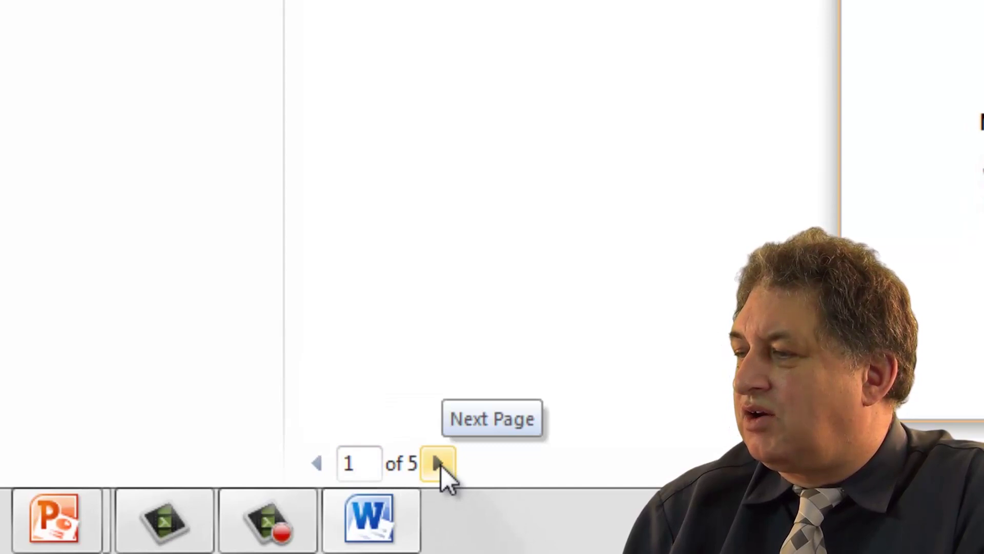
click(440, 464)
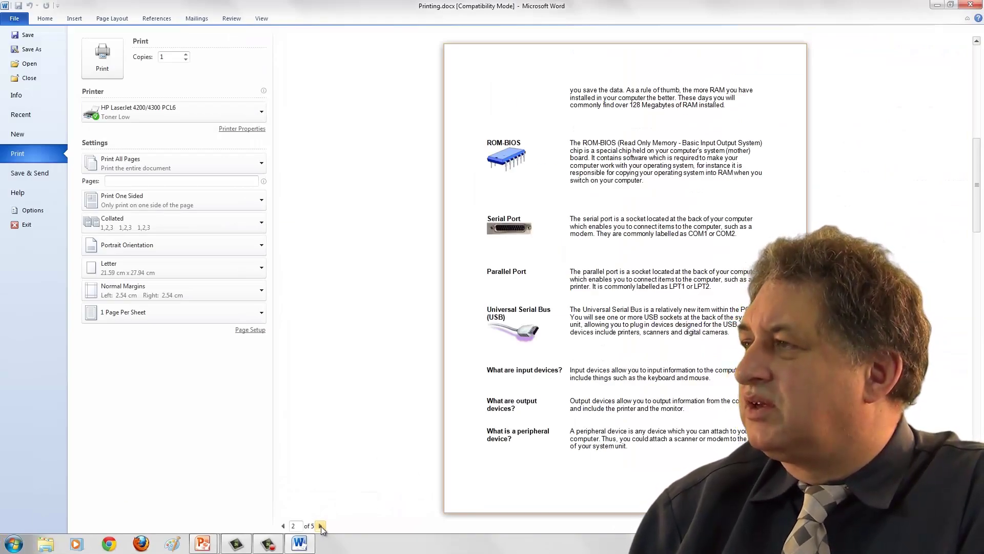
click(321, 526)
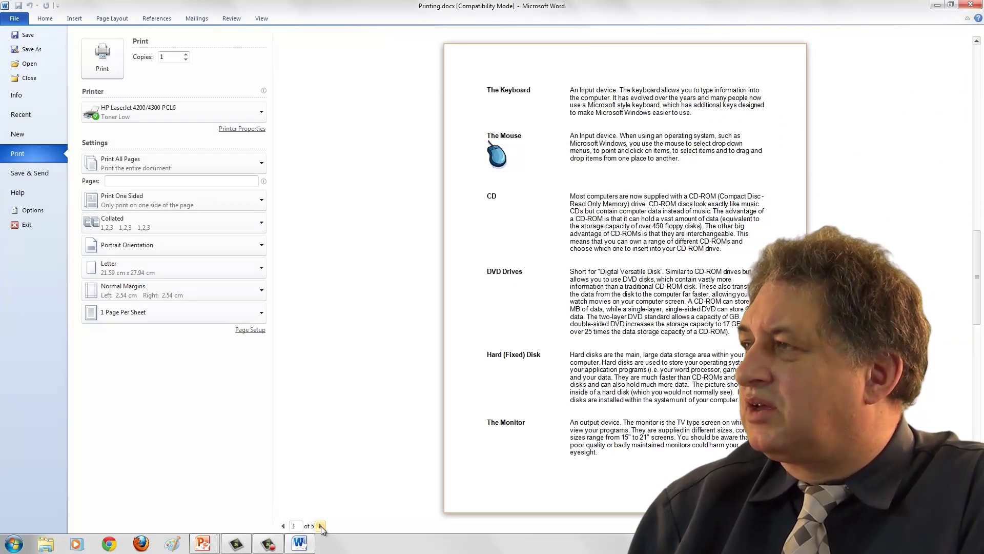
click(320, 526)
click(321, 525)
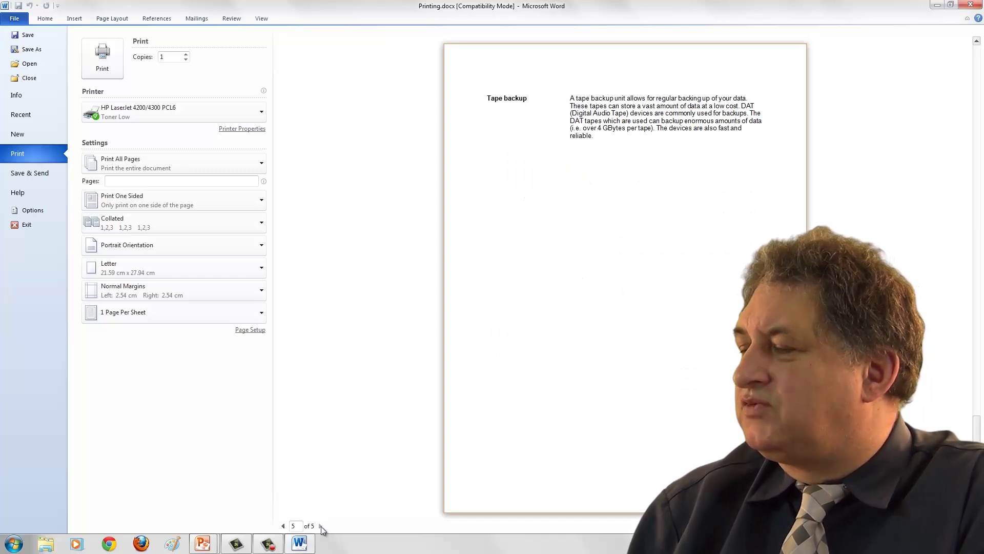
click(283, 526)
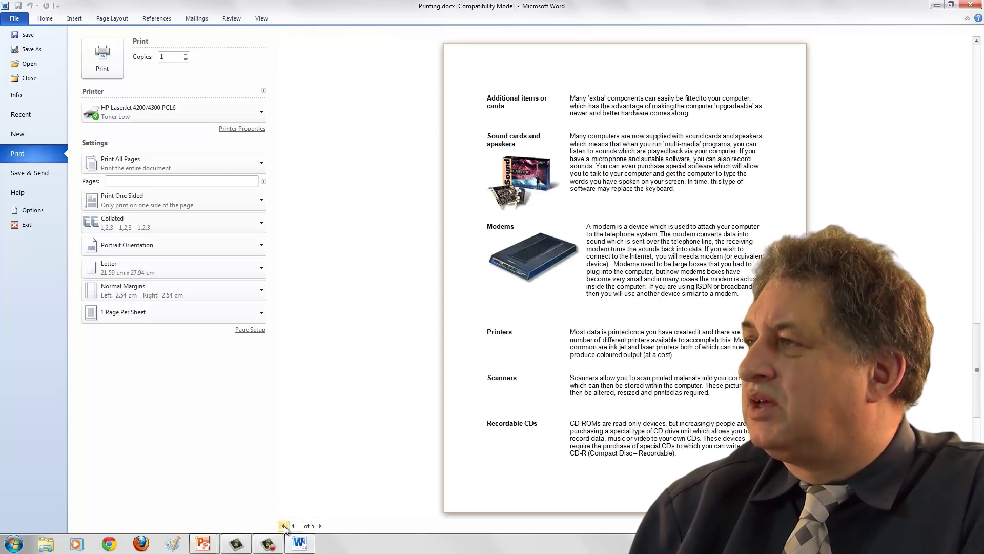
click(284, 525)
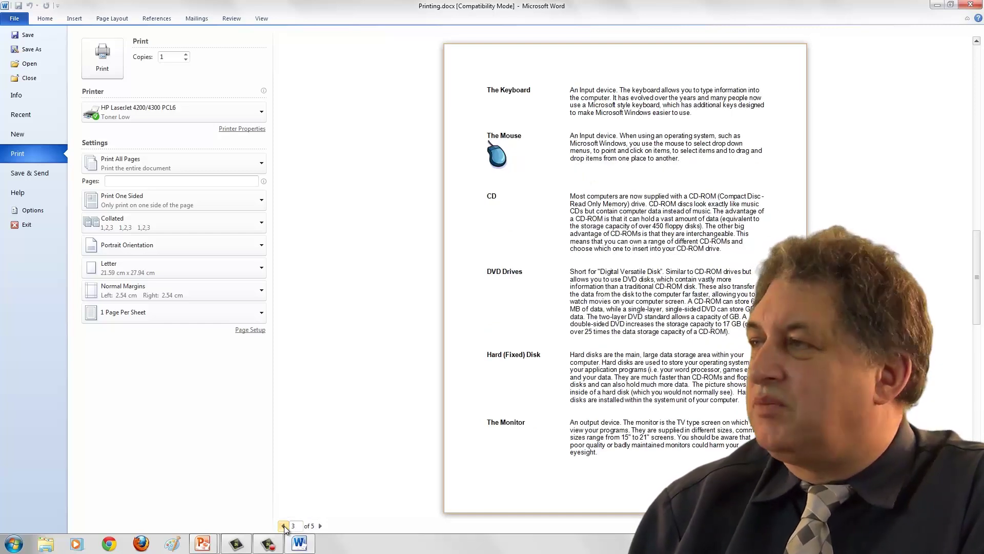
click(284, 526)
click(283, 525)
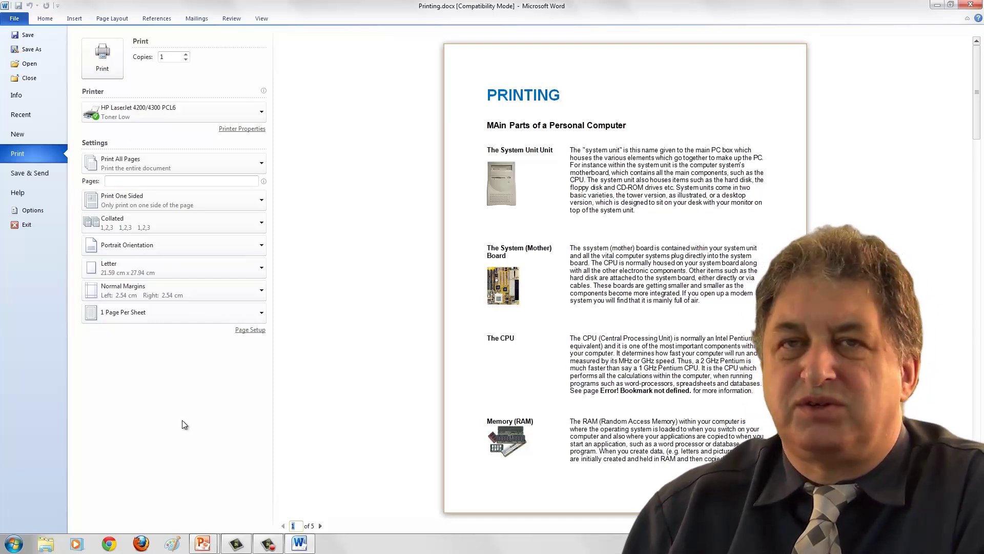
Set the paper size to A4 and check the preview through to the last page and back to the first.
click(262, 267)
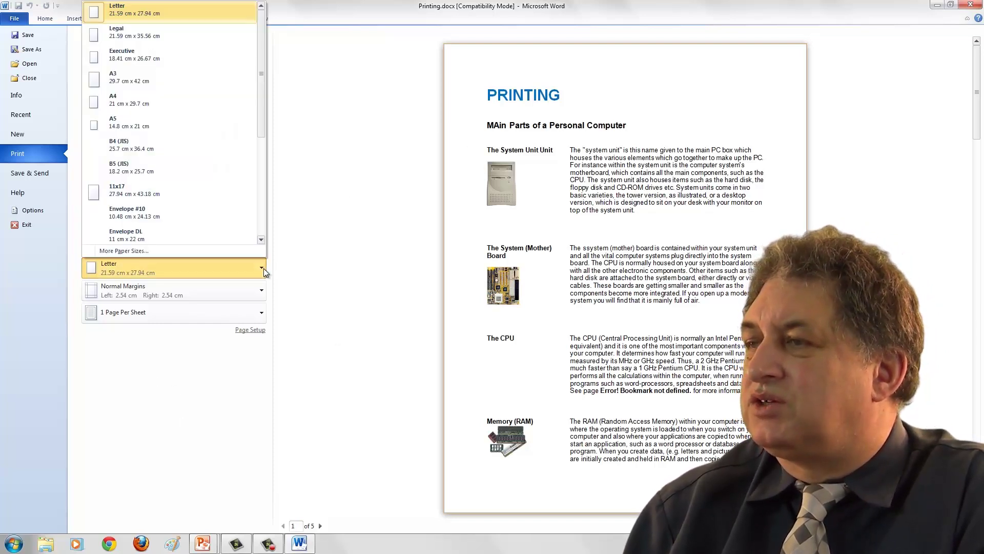
click(164, 99)
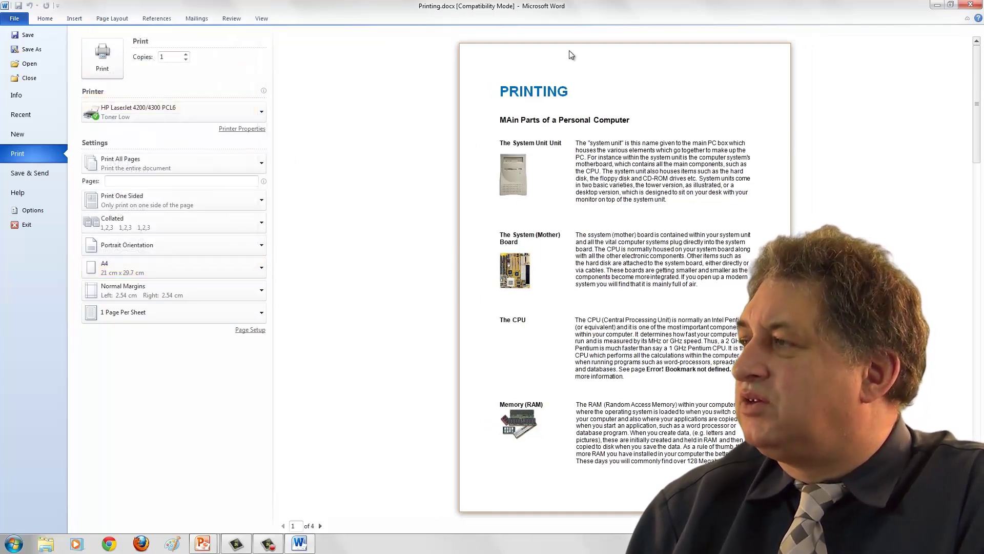
click(321, 525)
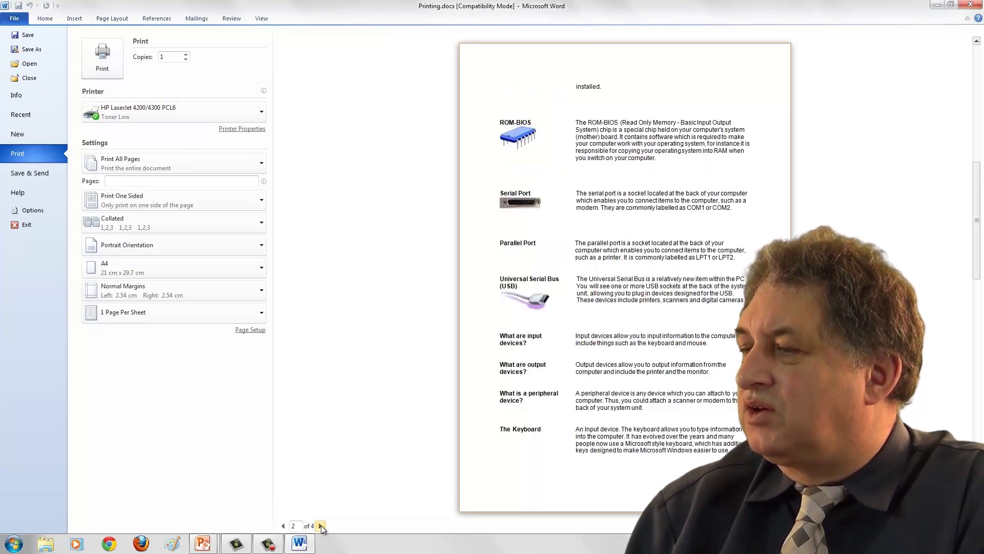
click(321, 526)
click(321, 525)
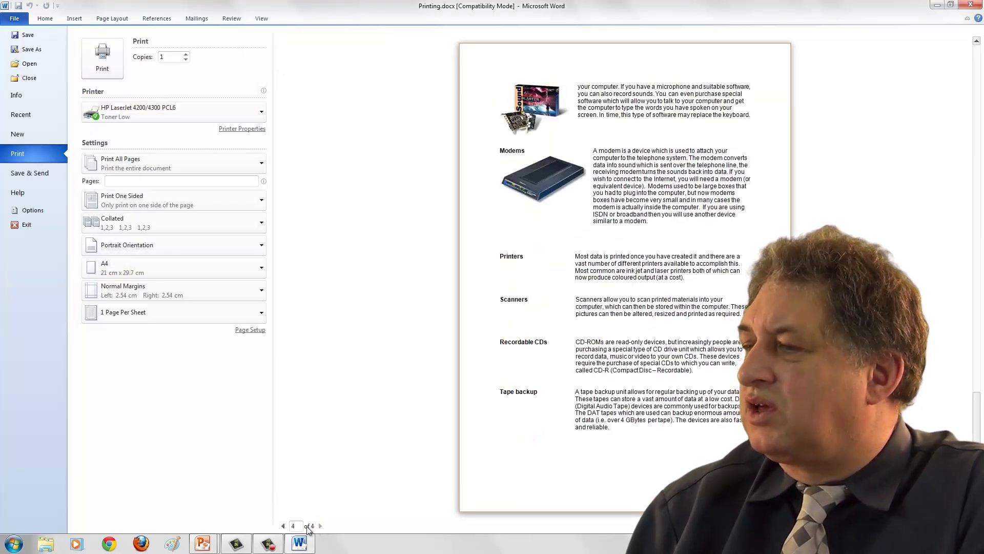
click(283, 525)
click(284, 525)
click(283, 525)
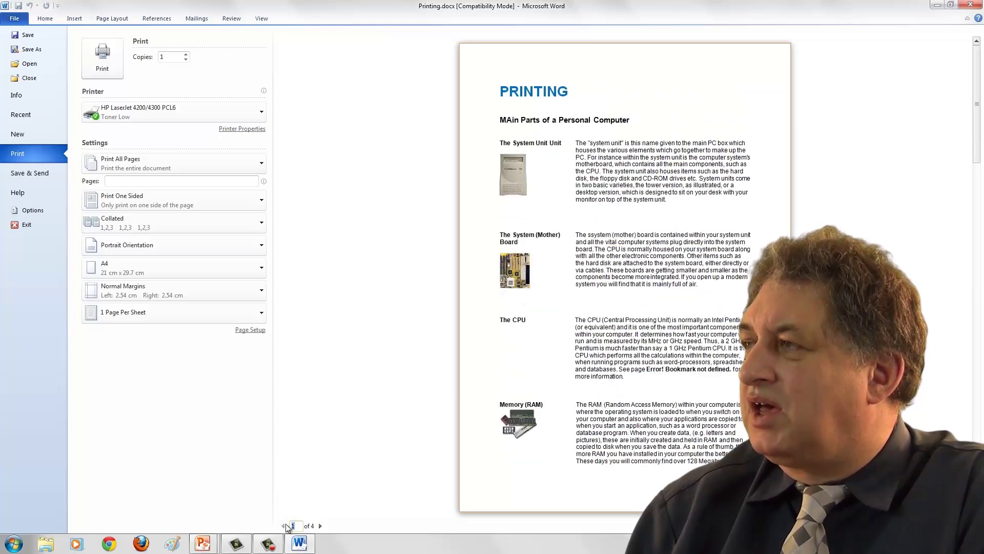